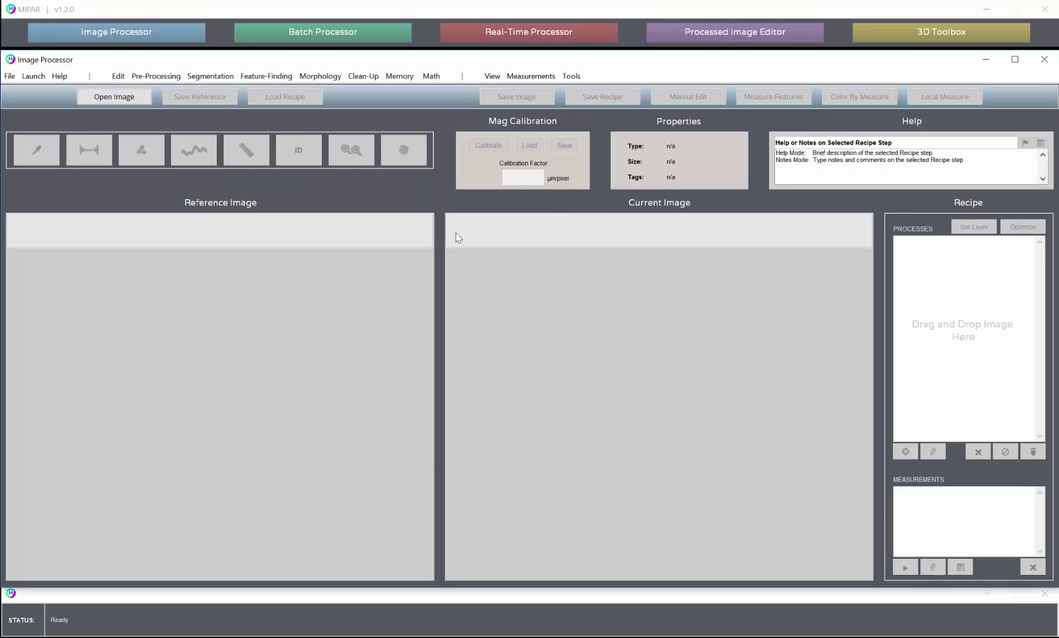
# Drag corex1_ORIGINAL.png from the C002 - Core_Shell folder into MIPAR's image processor.
pyautogui.hotkey('alt', 'Tab')
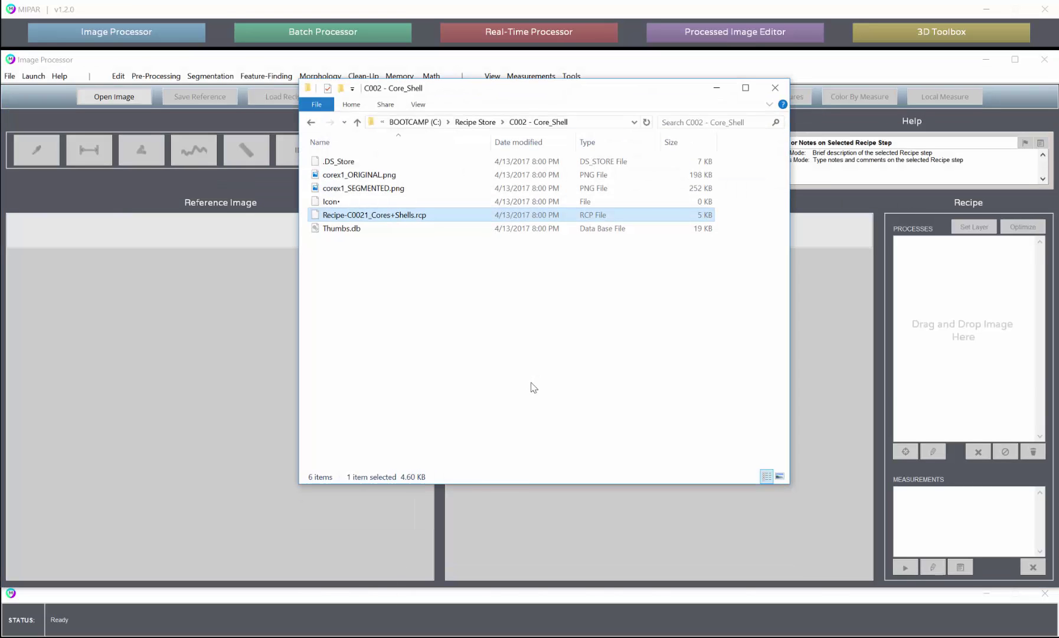
pyautogui.moveTo(358, 175); pyautogui.dragTo(947, 305)
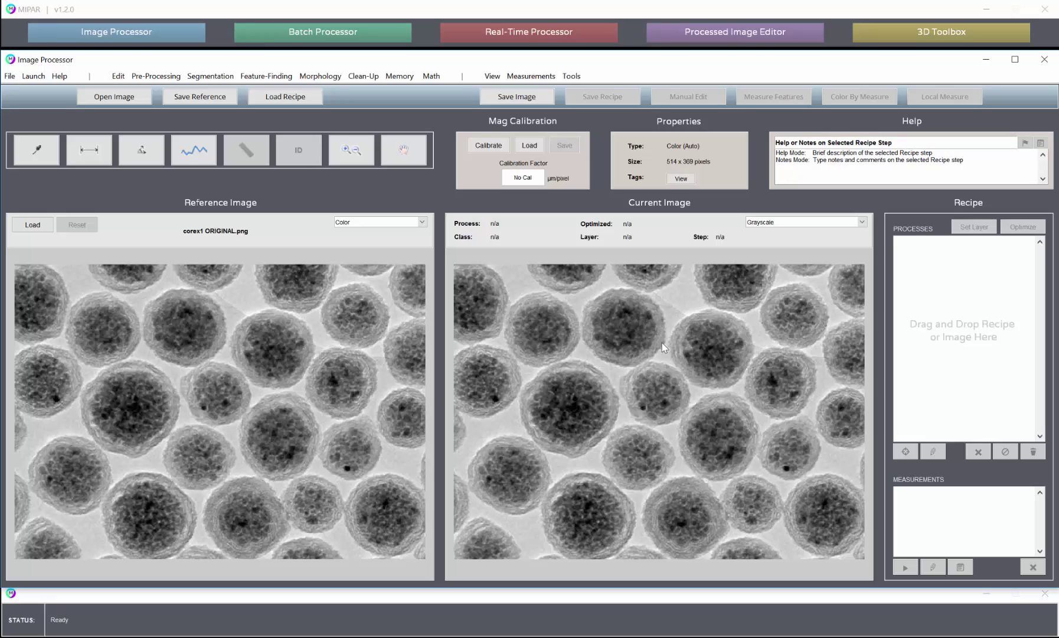
# Load and run the Recipe-C0021_Cores+Shells.rcp recipe on the micrograph.
pyautogui.click(287, 97)
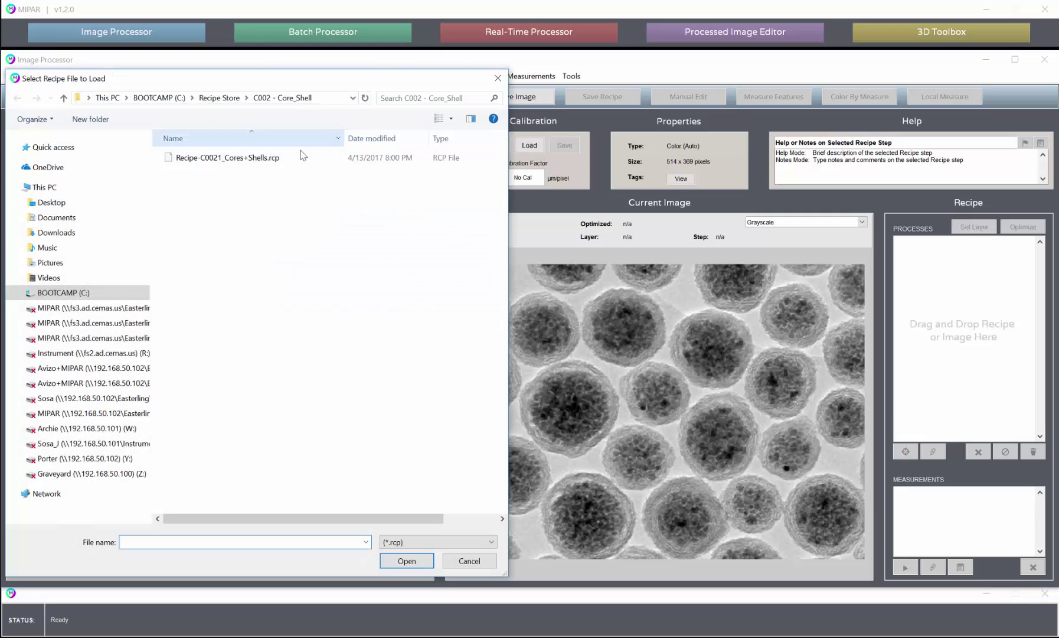
pyautogui.doubleClick(279, 159)
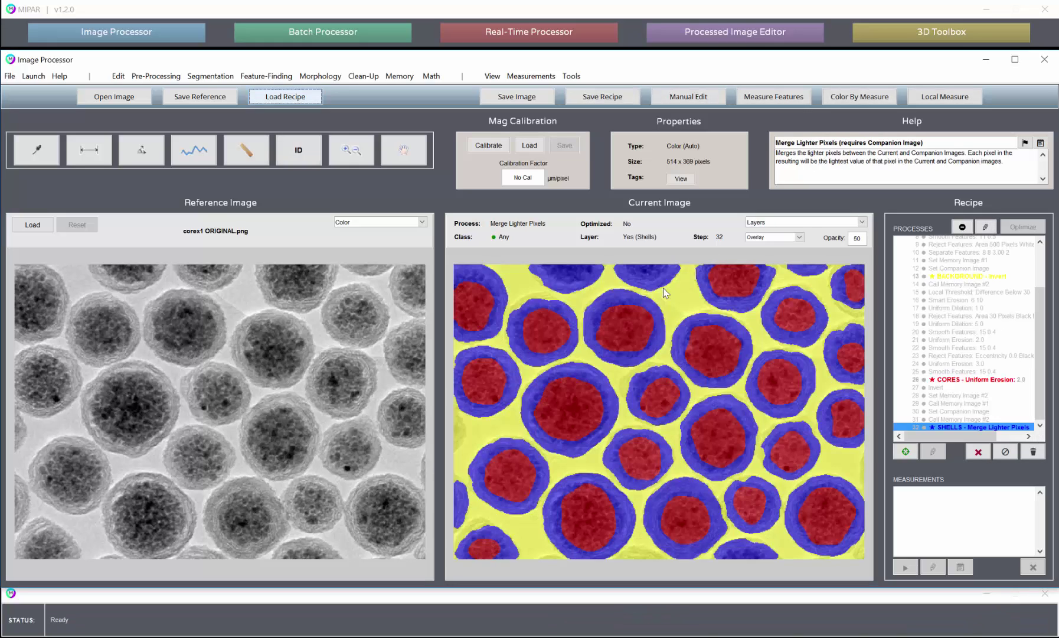
pyautogui.scroll(3, 1043, 329)
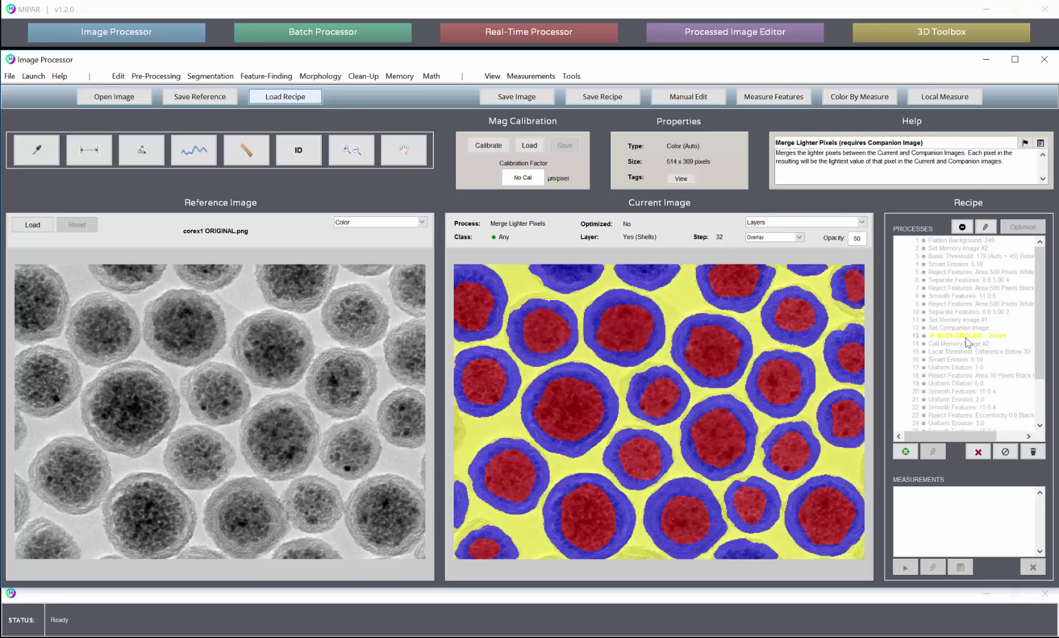
# Show step 3 Basic Threshold, cycling its display through B/W and Overlay to red Outline.
pyautogui.click(947, 241)
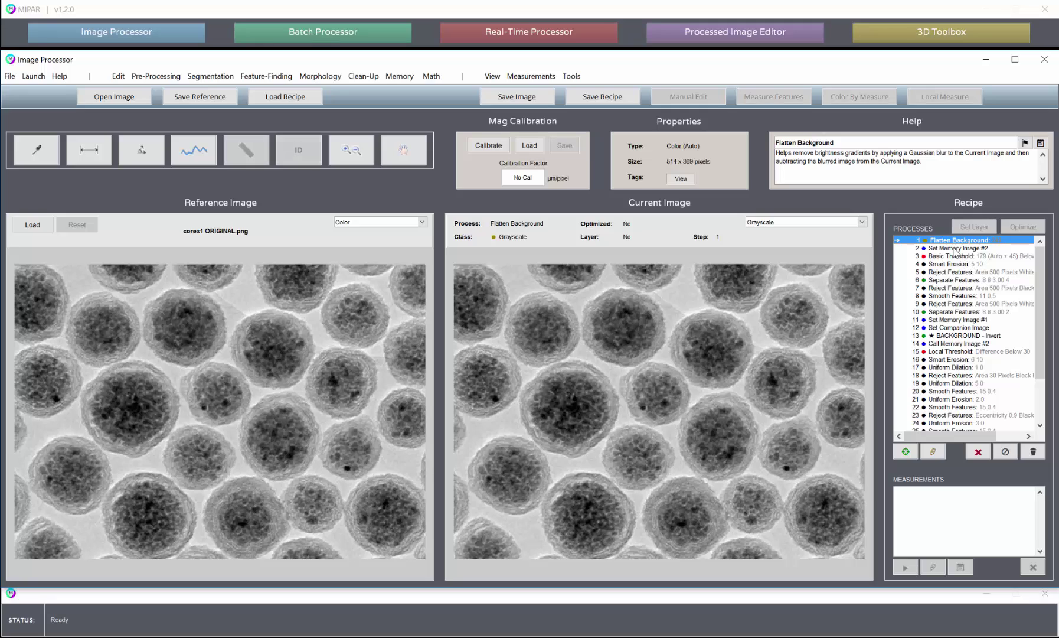
pyautogui.click(952, 256)
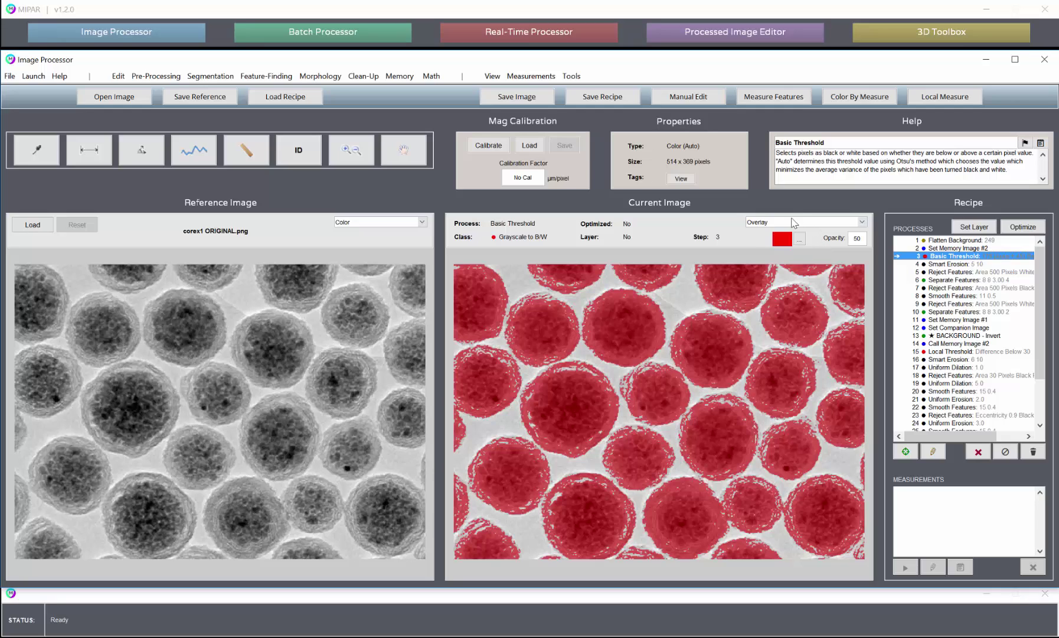
pyautogui.click(794, 222)
pyautogui.click(785, 235)
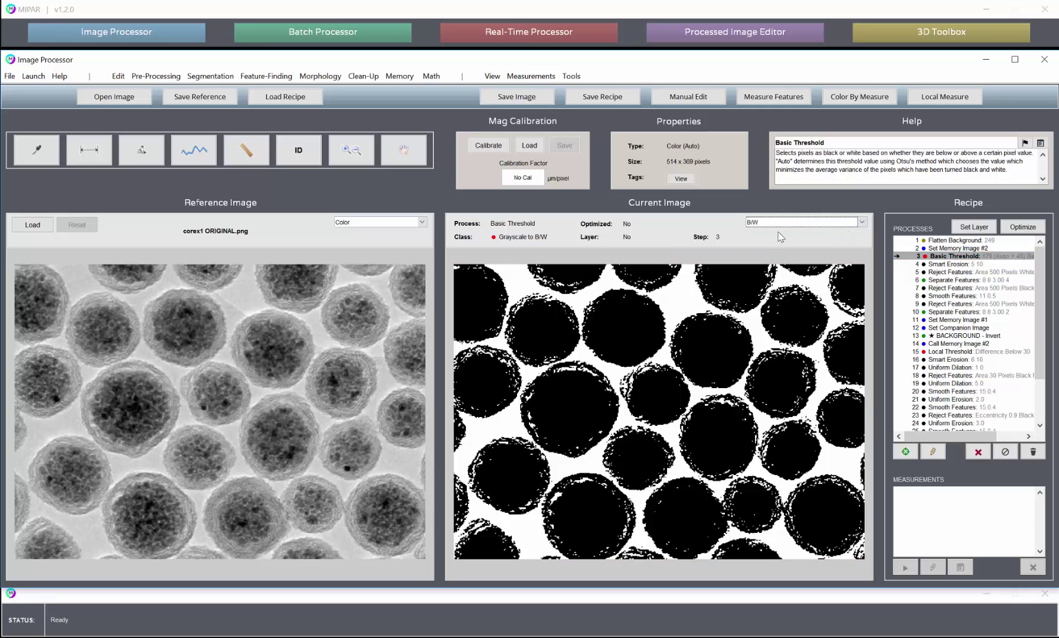
pyautogui.click(775, 223)
pyautogui.click(773, 242)
pyautogui.click(773, 223)
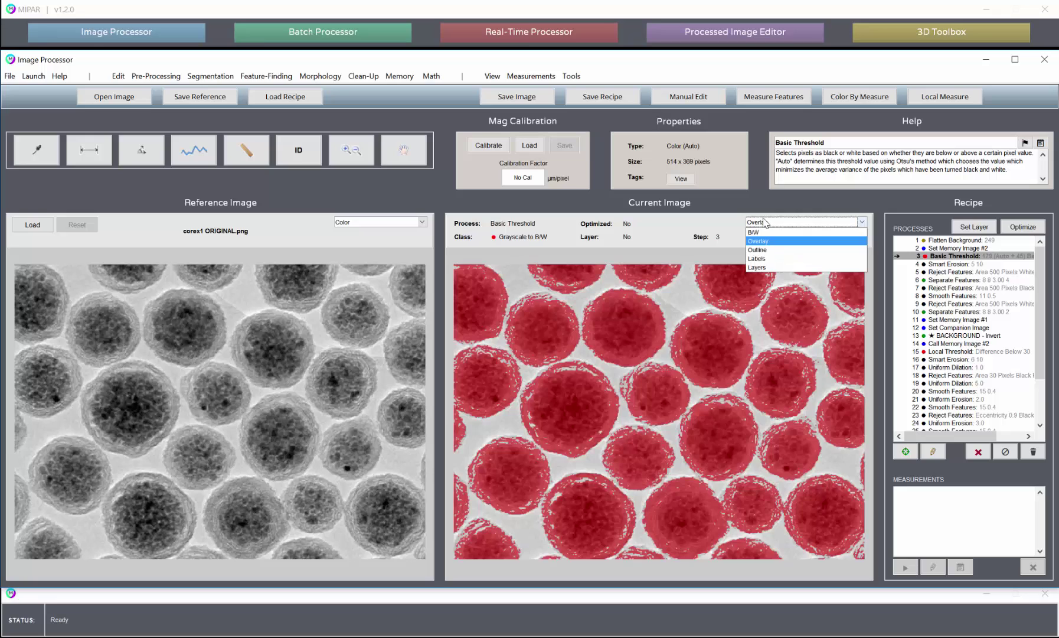
pyautogui.click(767, 250)
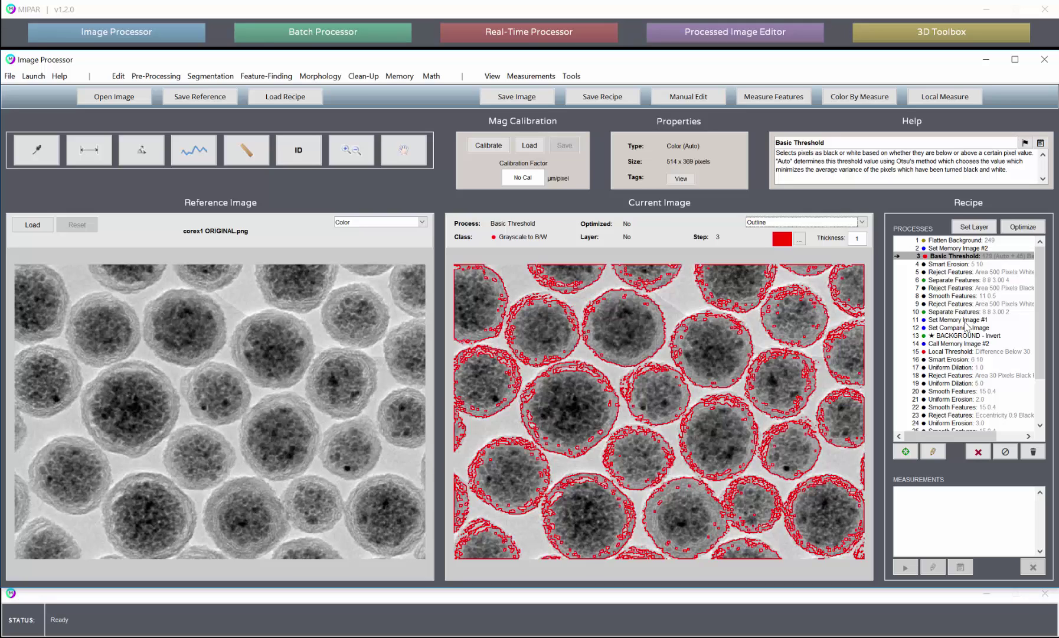
# Inspect the BACKGROUND Invert and CORES Uniform Erosion steps in outline display.
pyautogui.scroll(-3, 1044, 325)
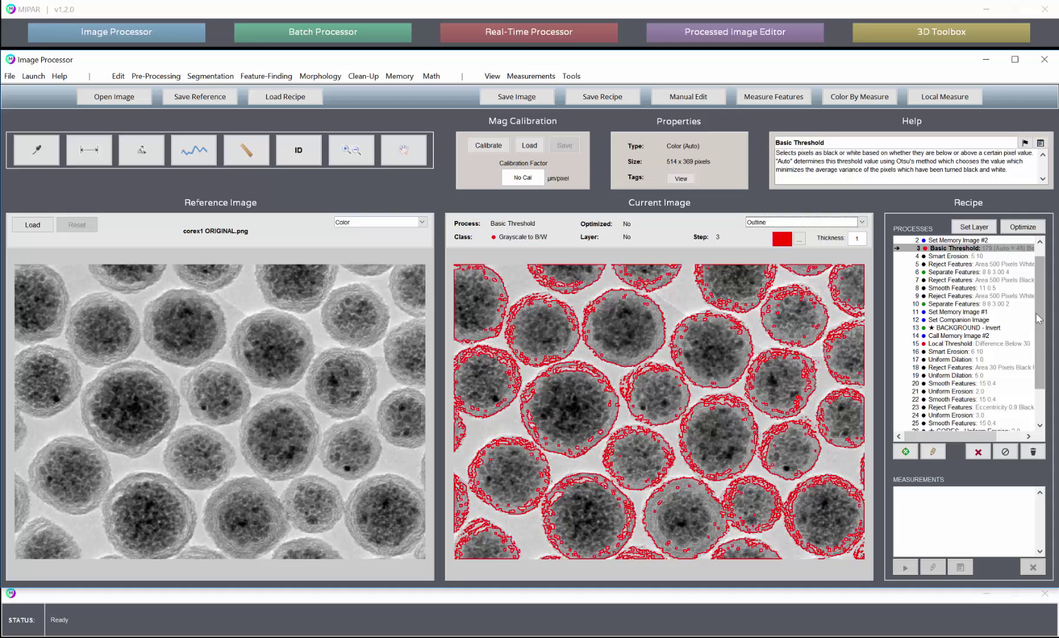
pyautogui.scroll(-5, 1043, 330)
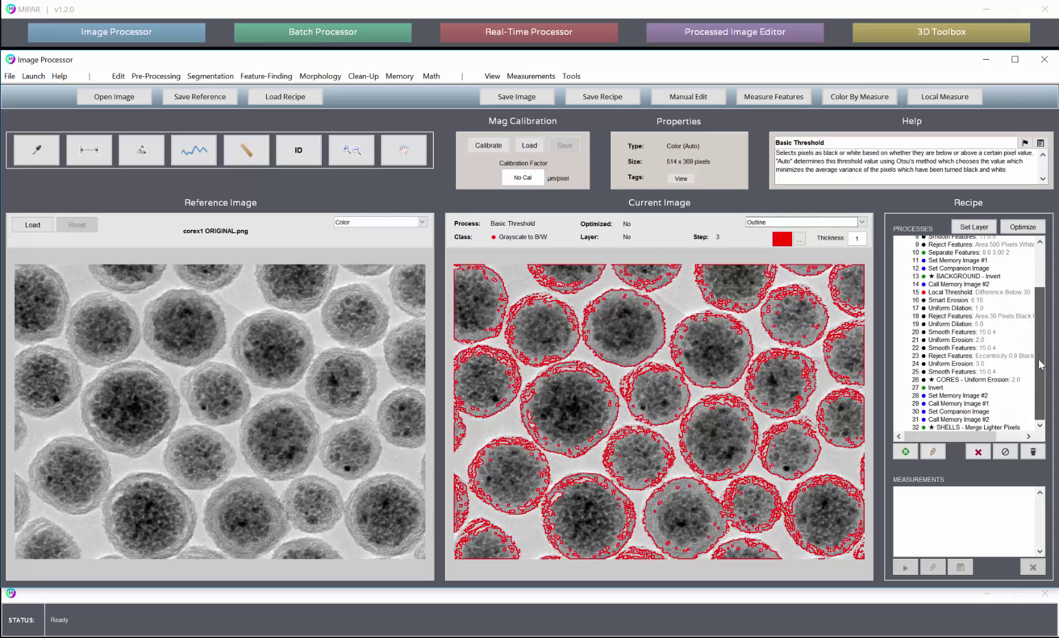
pyautogui.click(952, 276)
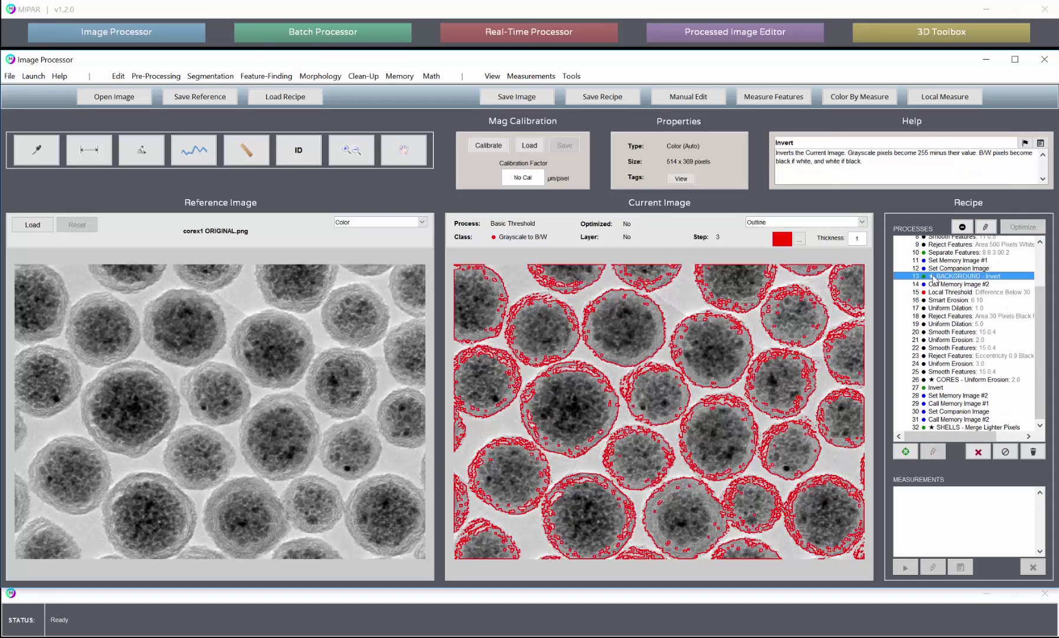
pyautogui.click(960, 380)
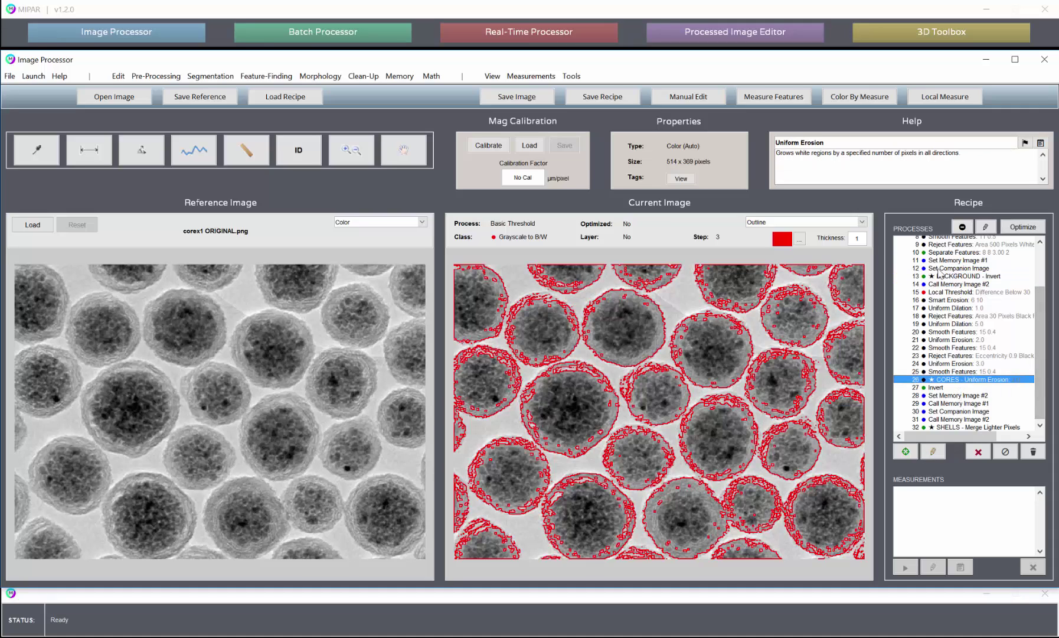
pyautogui.click(779, 225)
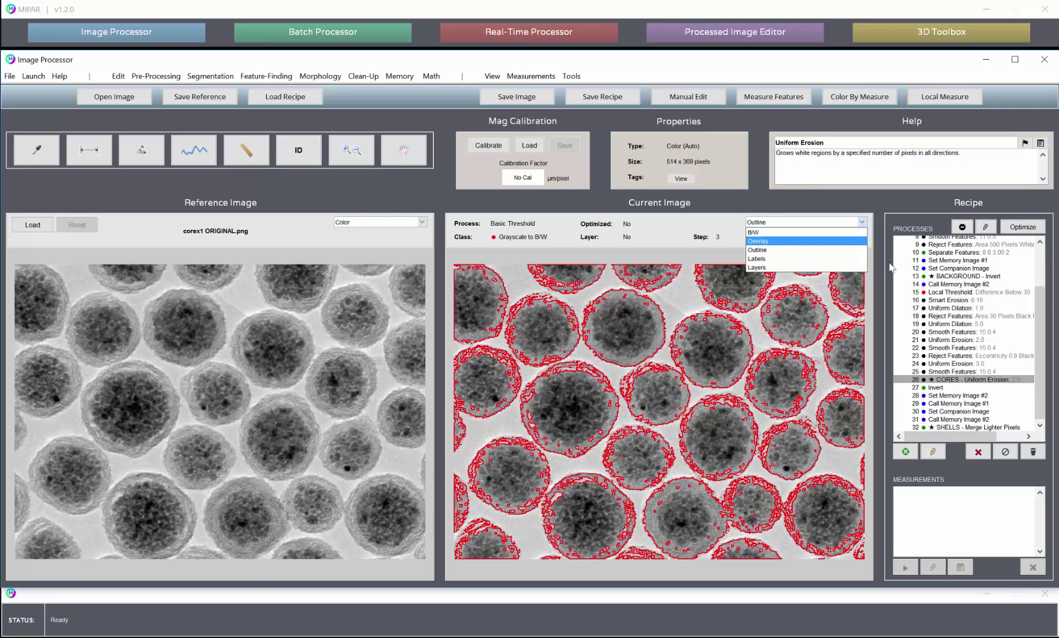
pyautogui.click(773, 249)
# Return to step 1 Flatten Background and switch the Current Image display to Layers.
pyautogui.scroll(3, 1032, 311)
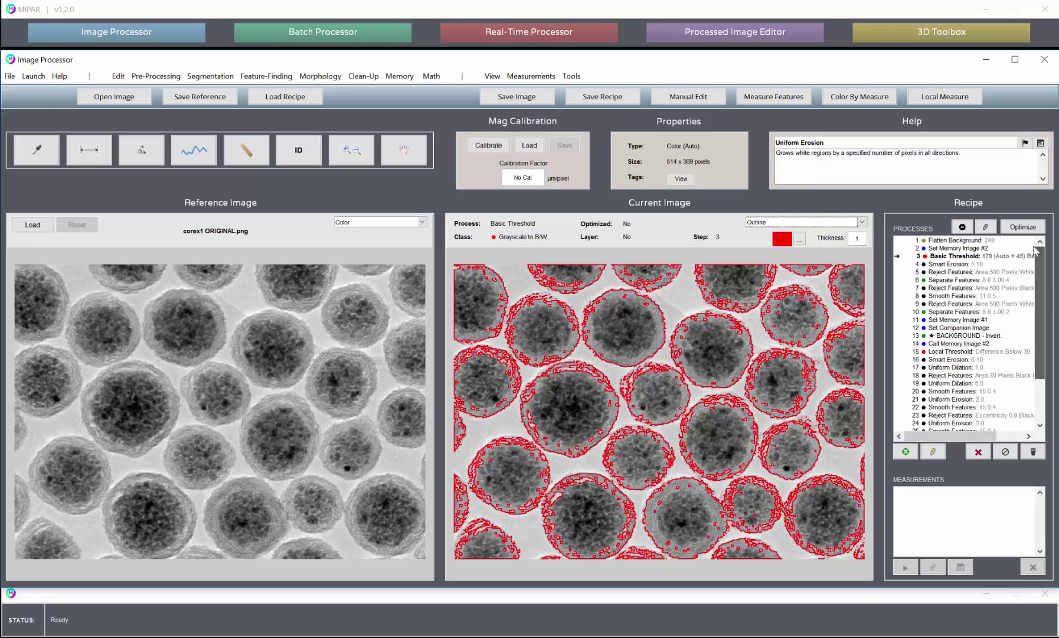
pyautogui.click(960, 240)
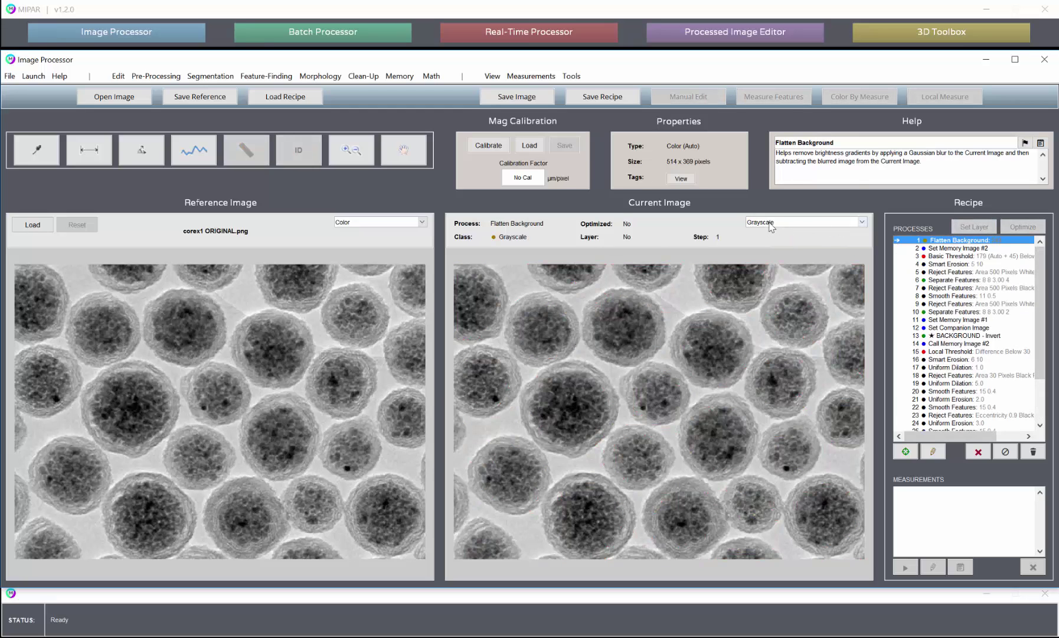
pyautogui.click(771, 225)
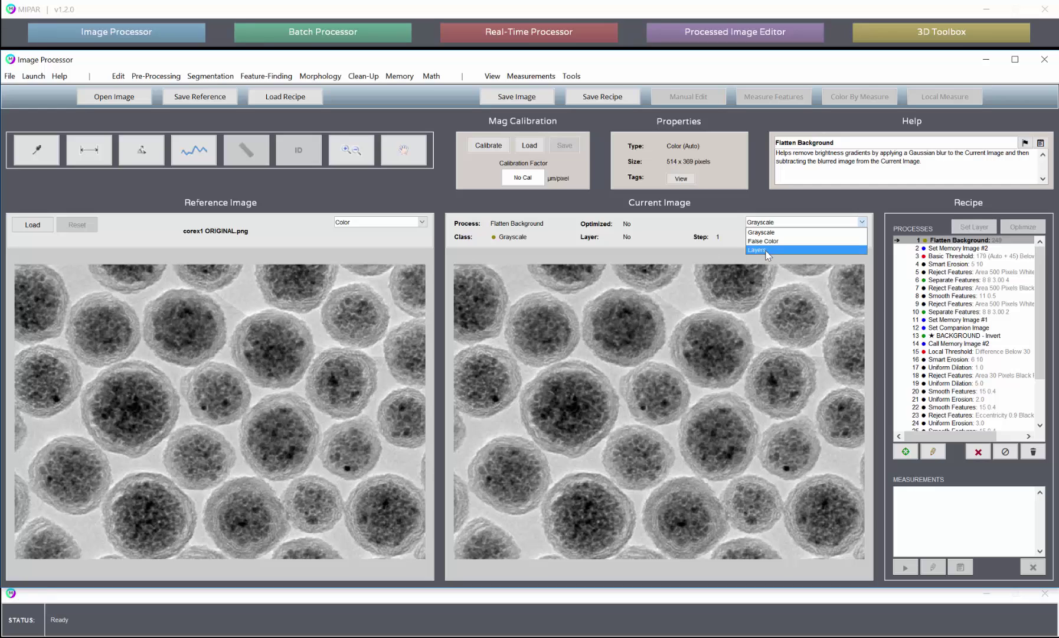
pyautogui.click(850, 232)
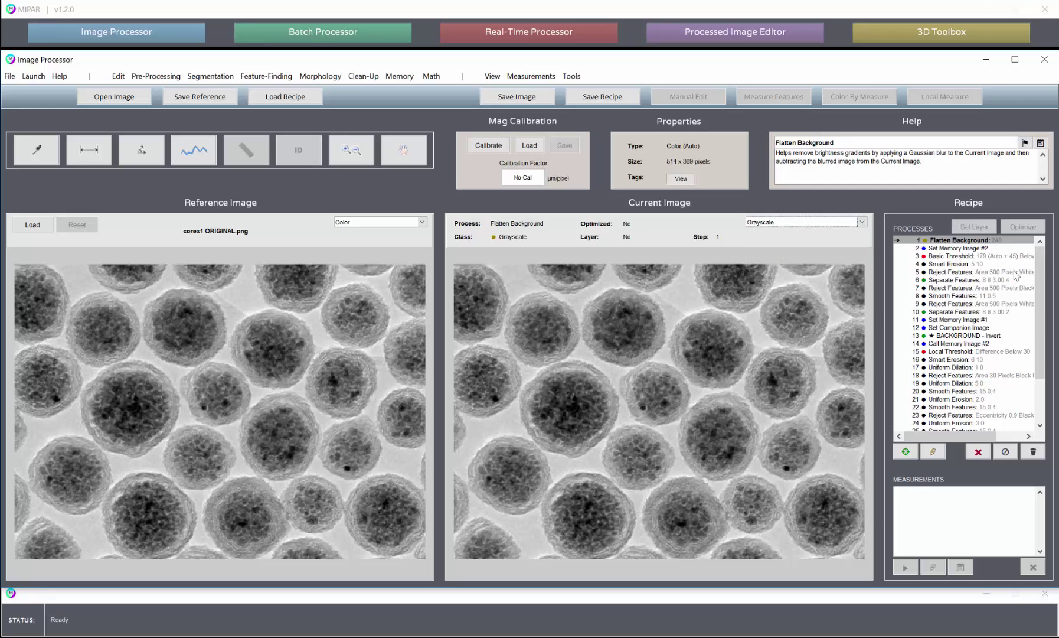
pyautogui.scroll(-3, 1044, 273)
pyautogui.scroll(3, 1044, 273)
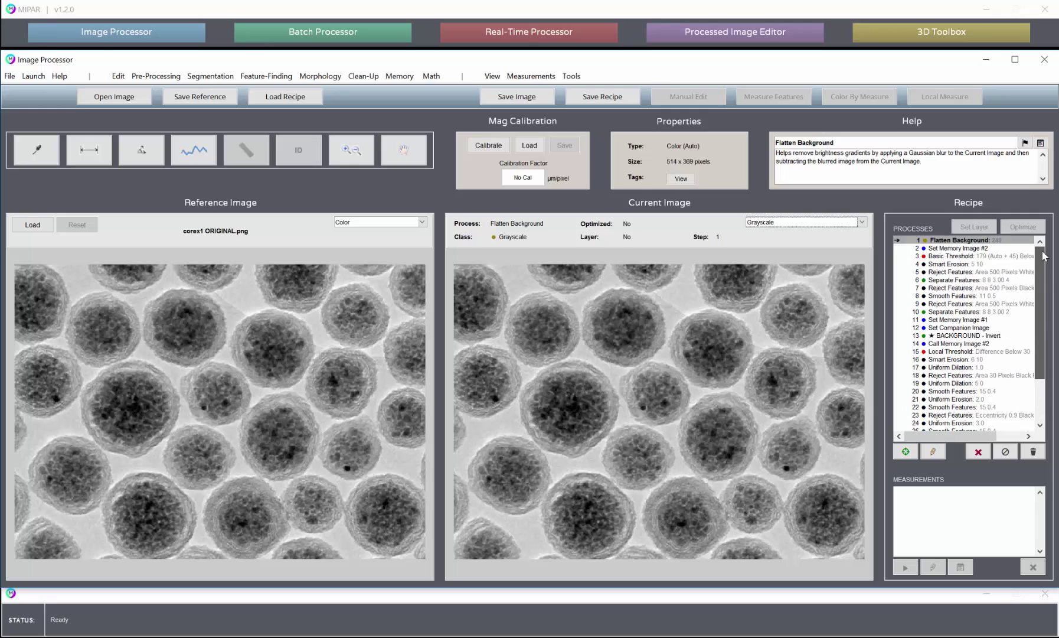
pyautogui.click(769, 223)
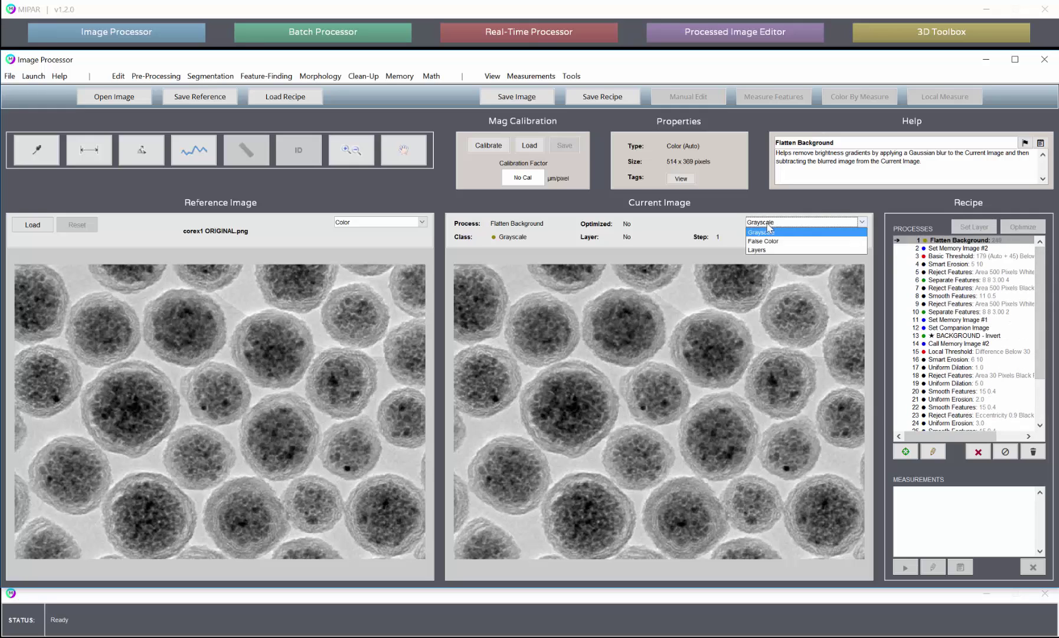
pyautogui.click(769, 250)
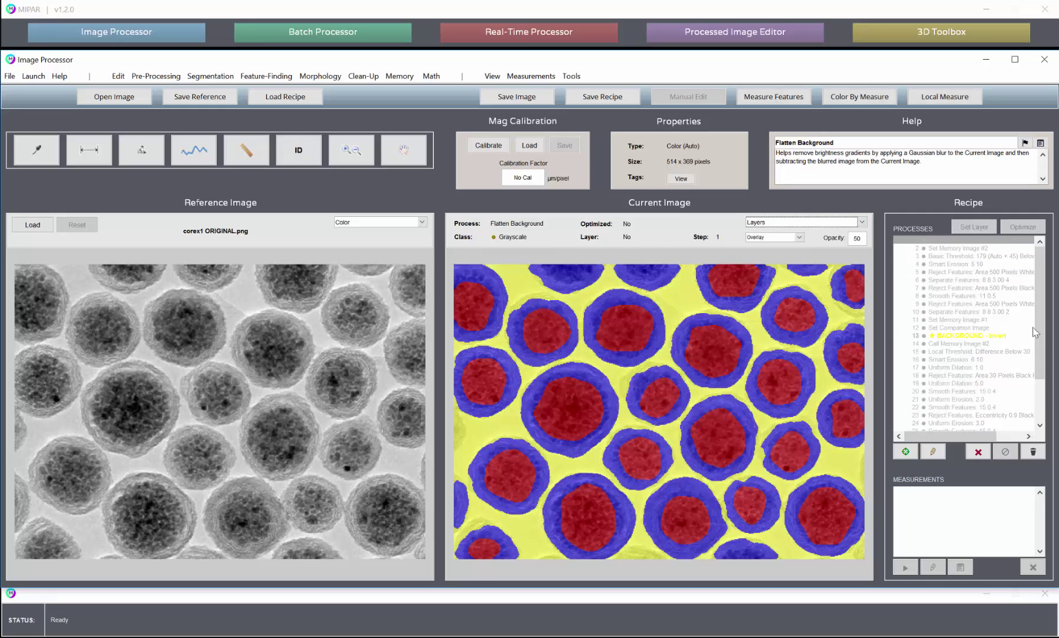
# Check the BACKGROUND, CORES and SHELLS Merge Lighter Pixels steps in the layered view.
pyautogui.scroll(-3, 1041, 307)
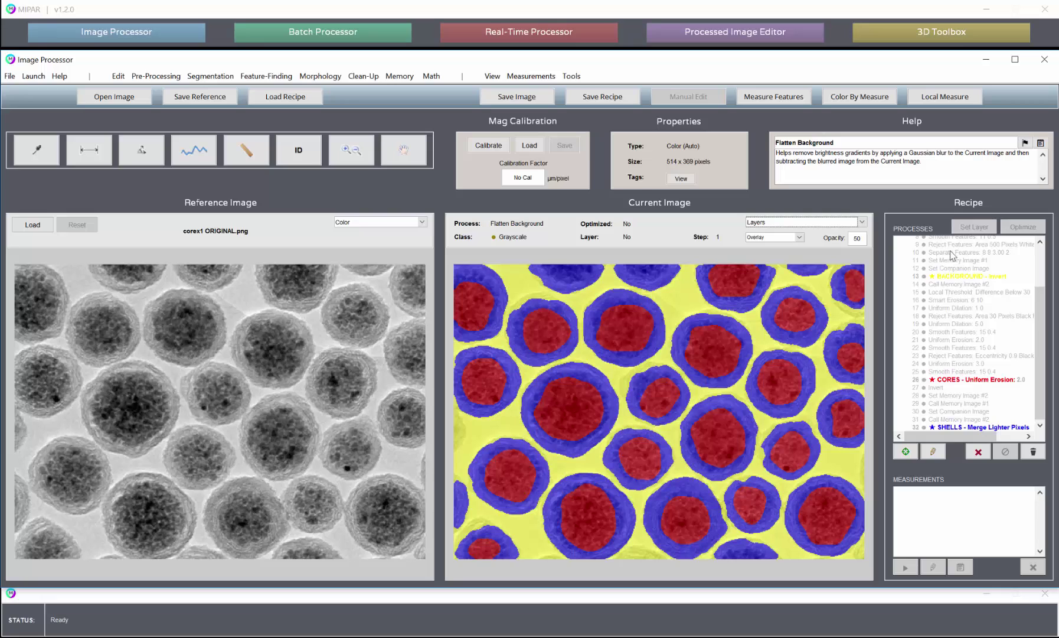
pyautogui.click(961, 276)
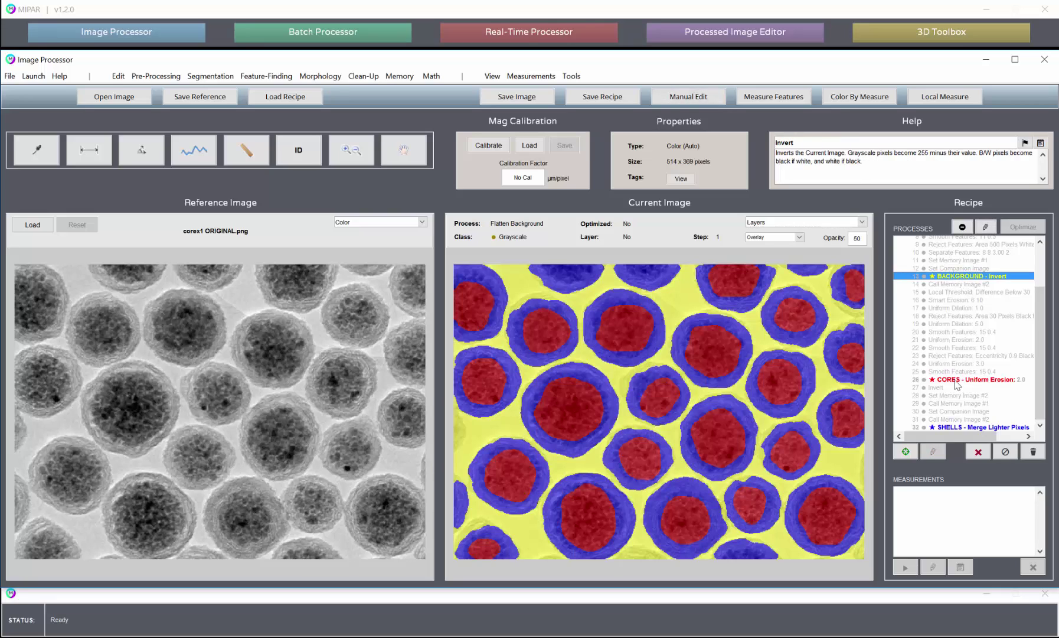
pyautogui.click(960, 380)
pyautogui.click(976, 427)
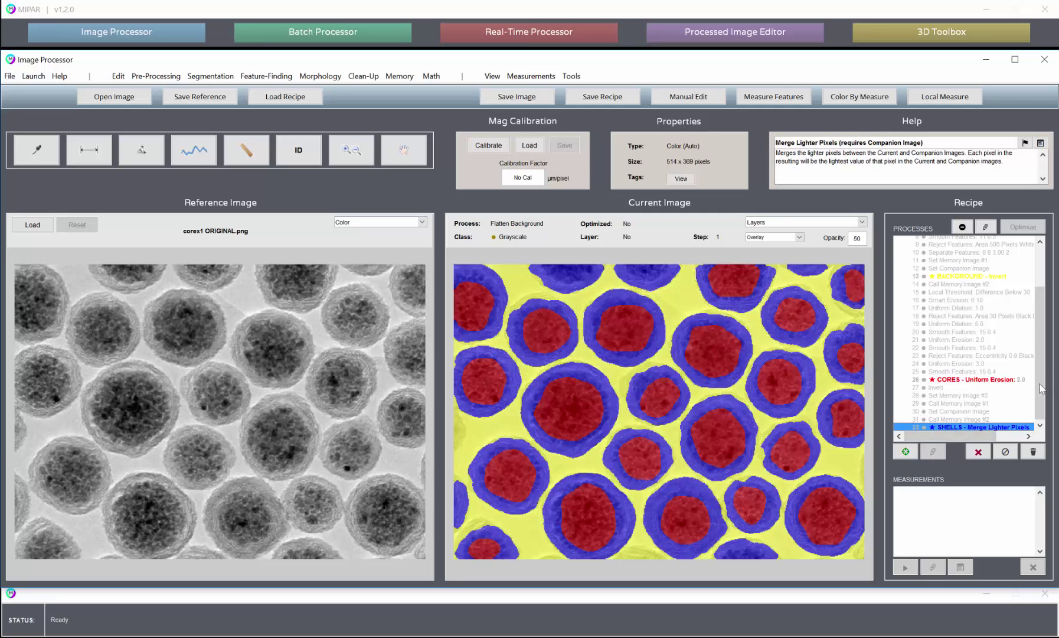
pyautogui.moveTo(1043, 384); pyautogui.dragTo(1032, 322)
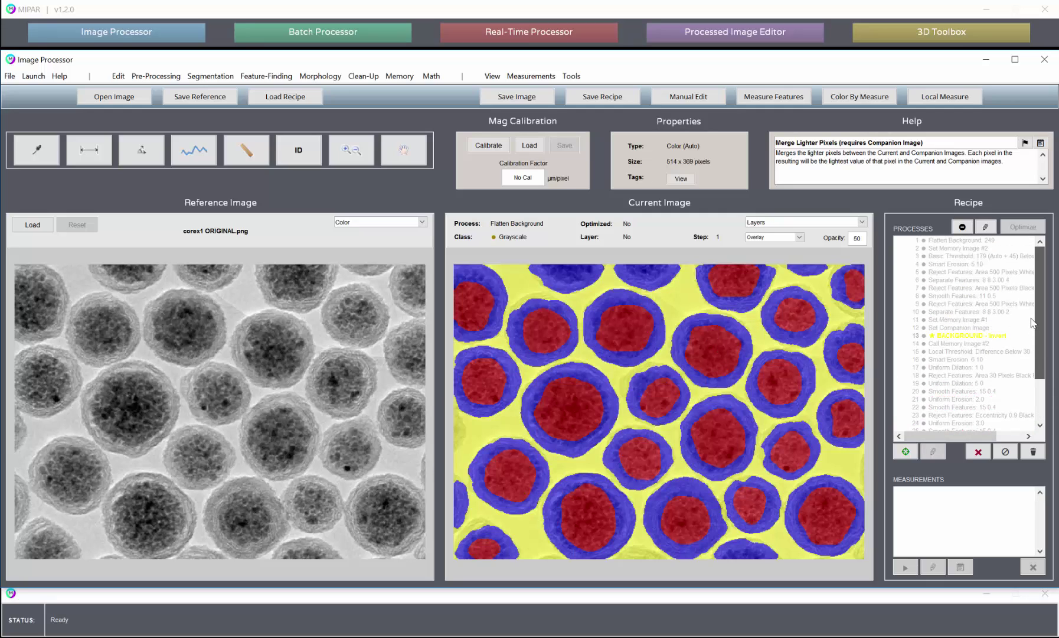
pyautogui.scroll(-3, 1032, 321)
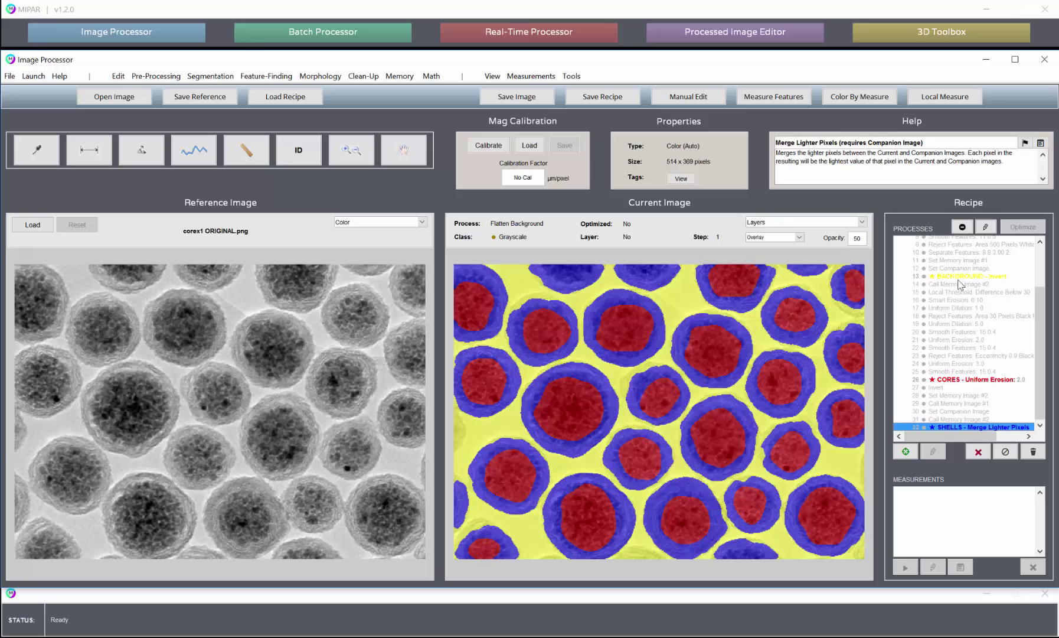
# Remove the SHELLS, CORES and BACKGROUND layer assignments from their recipe steps.
pyautogui.click(962, 227)
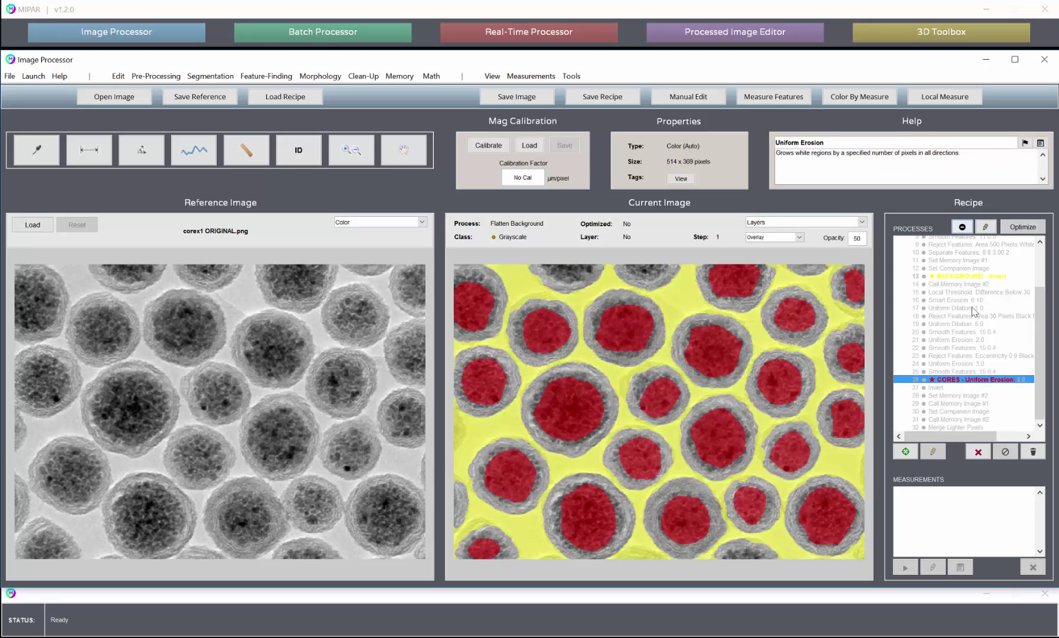
pyautogui.click(963, 226)
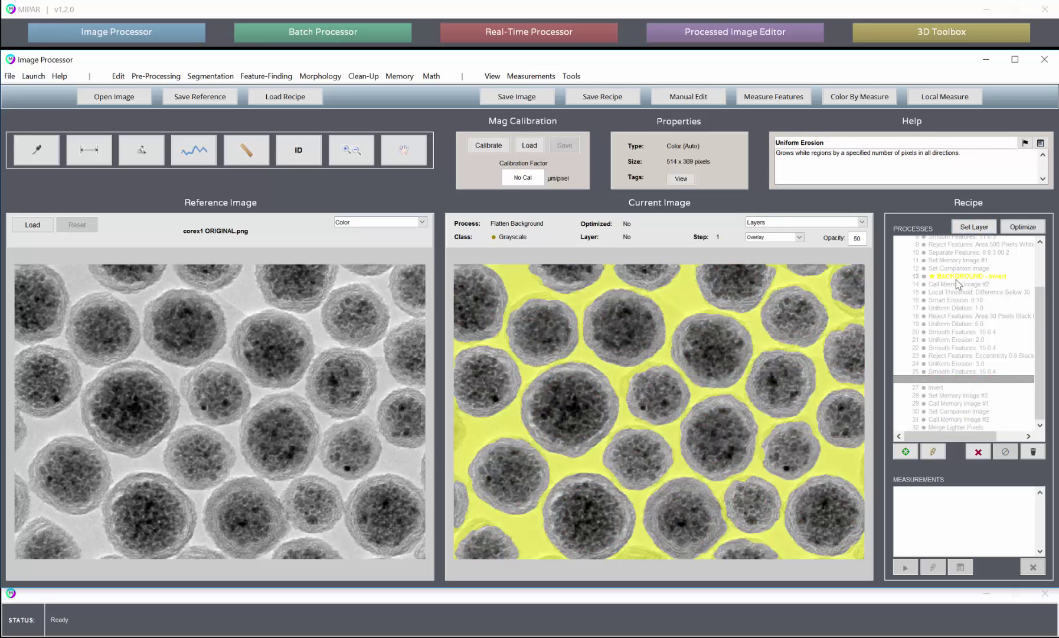
pyautogui.click(957, 278)
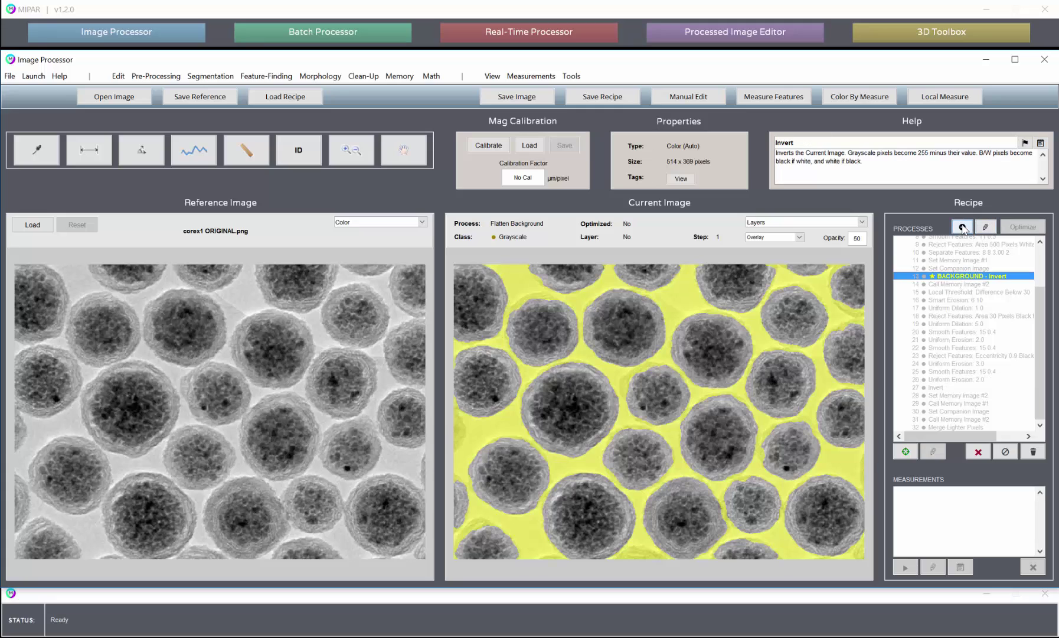
pyautogui.click(968, 227)
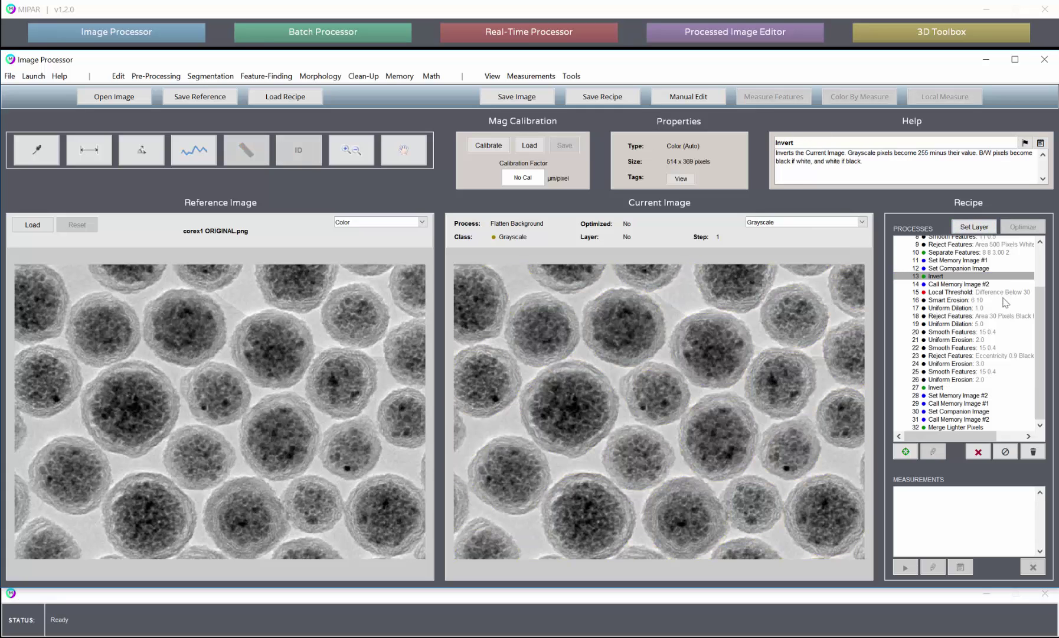
# Run the recipe up to steps 6, 7, 13, 15 and 26 in turn.
pyautogui.click(986, 260)
pyautogui.moveTo(1039, 310); pyautogui.dragTo(1042, 266)
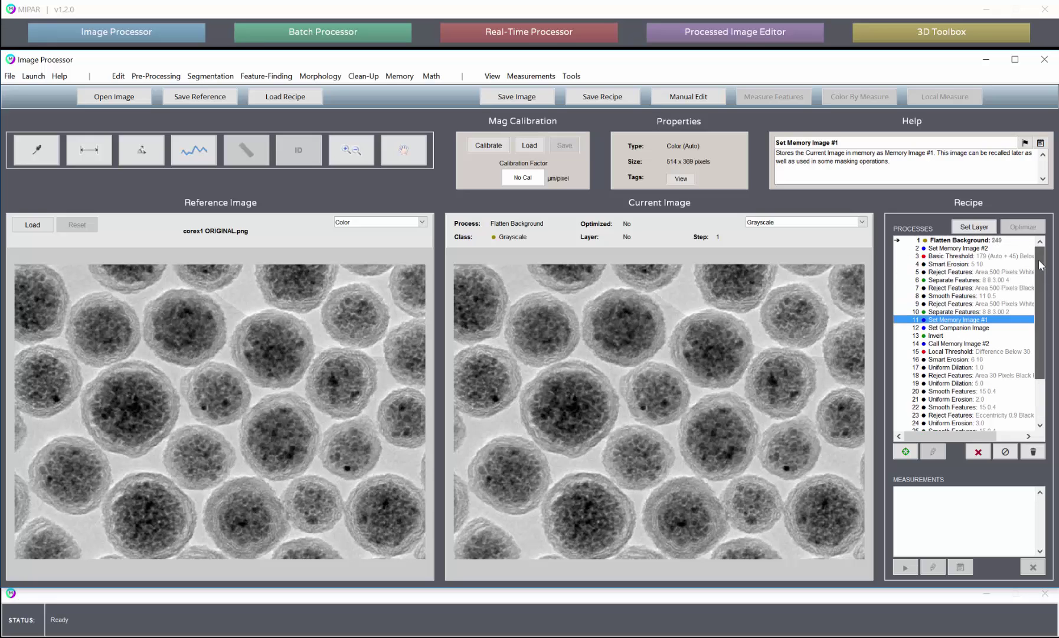
pyautogui.doubleClick(981, 280)
pyautogui.doubleClick(961, 288)
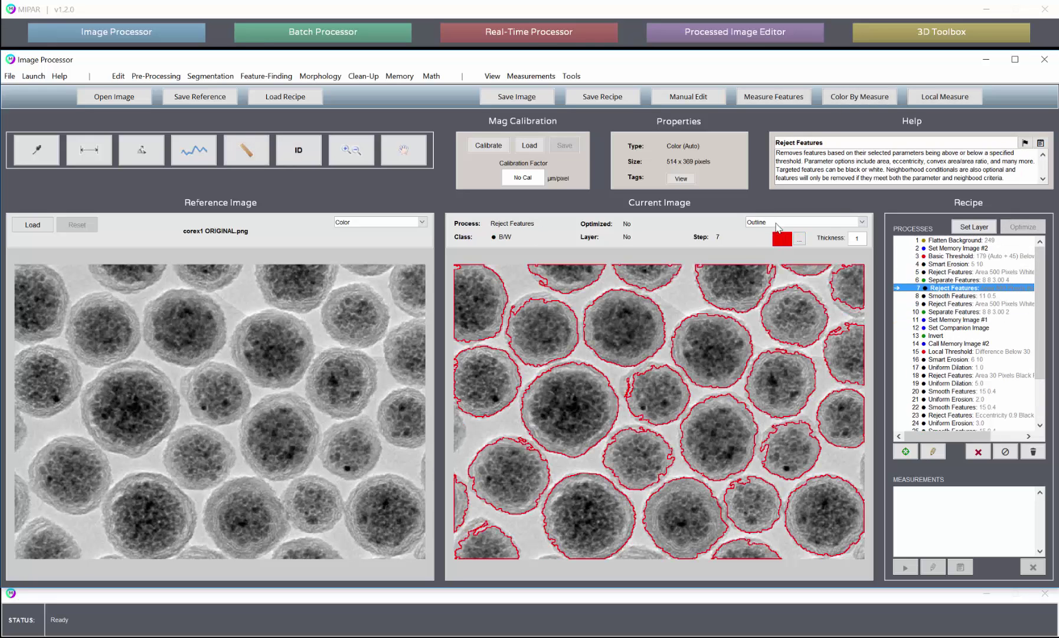
pyautogui.doubleClick(942, 335)
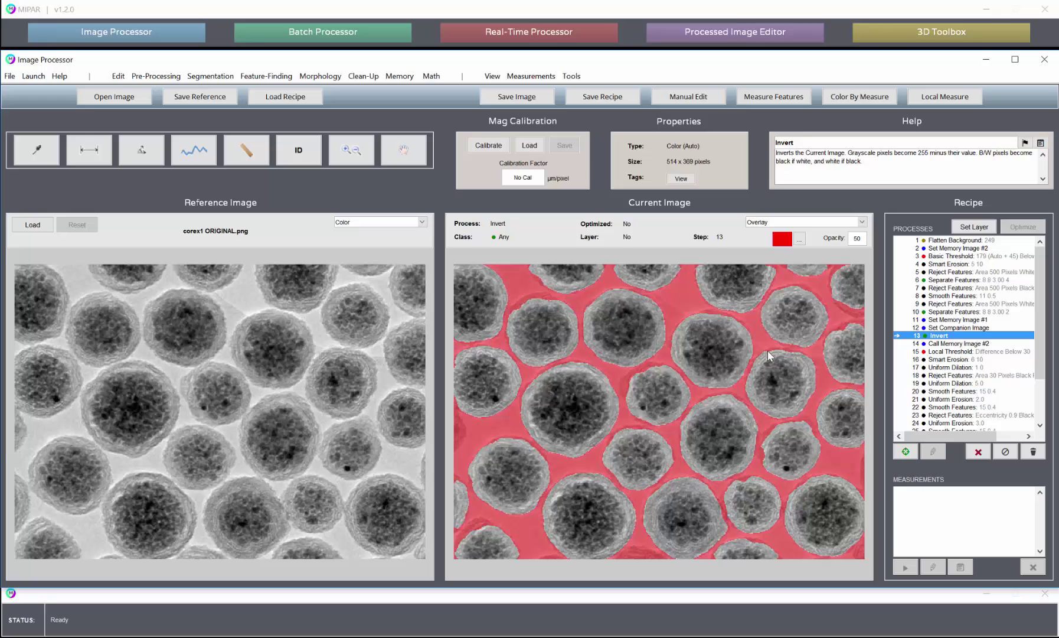
pyautogui.doubleClick(948, 351)
pyautogui.press('Up')
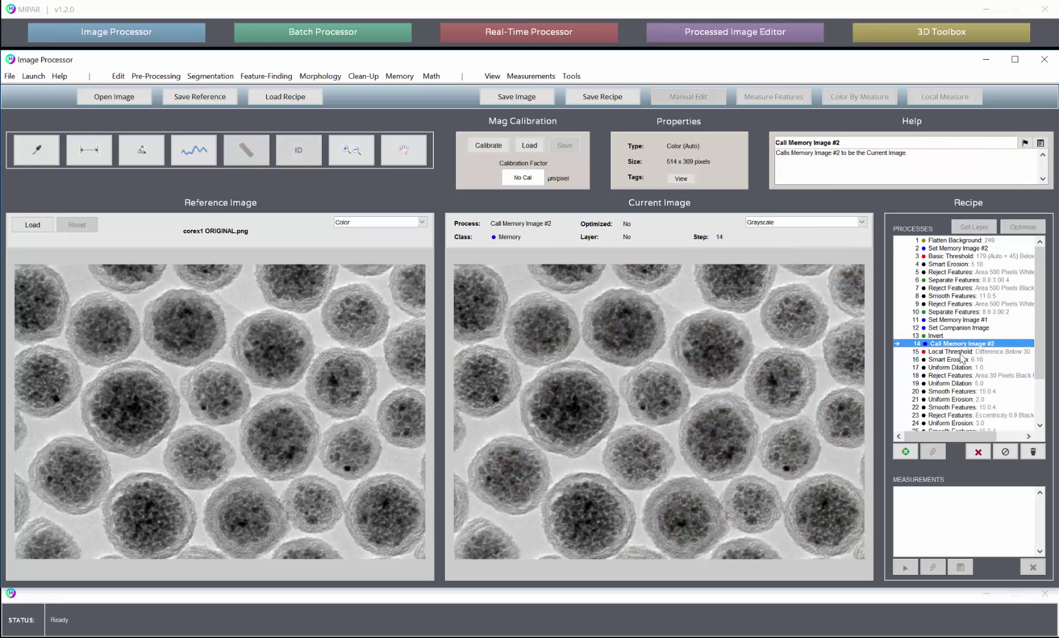
pyautogui.doubleClick(960, 353)
pyautogui.scroll(-2, 956, 387)
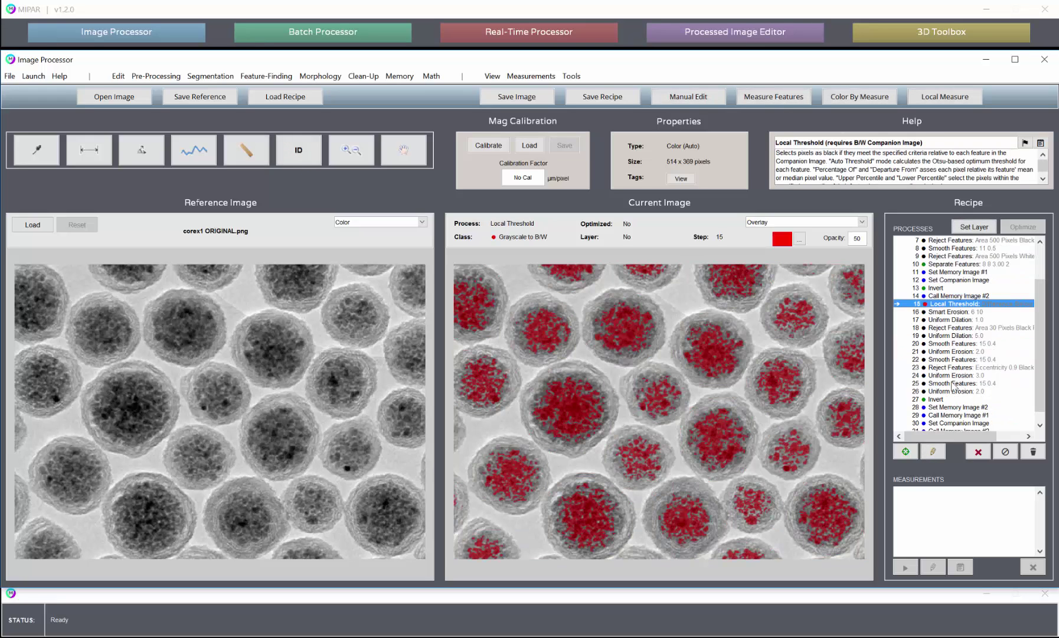
pyautogui.doubleClick(941, 392)
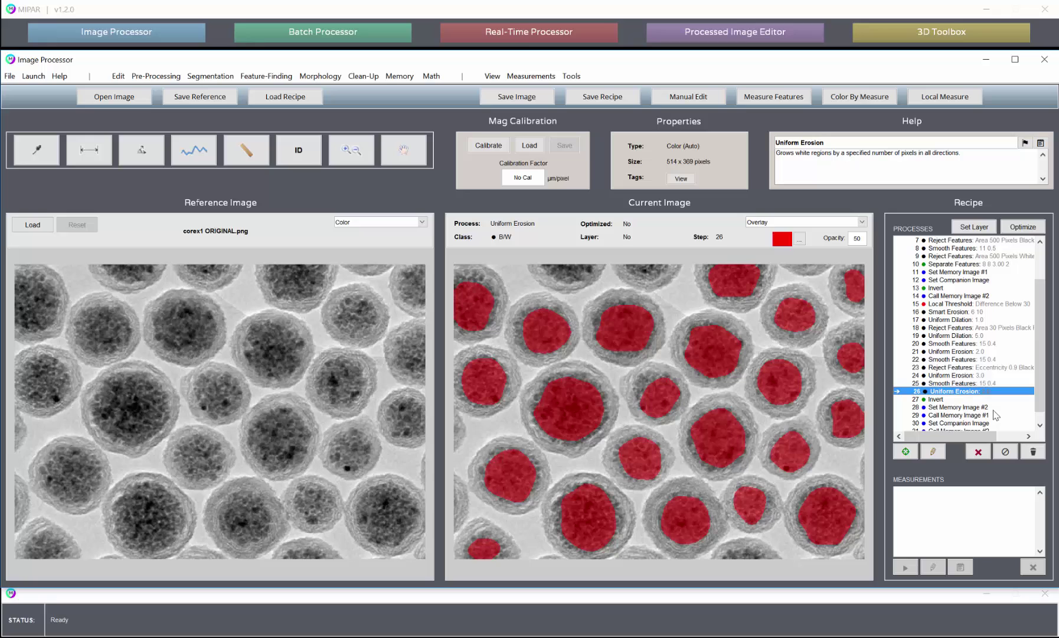
# Review the results of steps 28–32, then return to step 13 Invert.
pyautogui.scroll(-1, 997, 416)
pyautogui.click(948, 396)
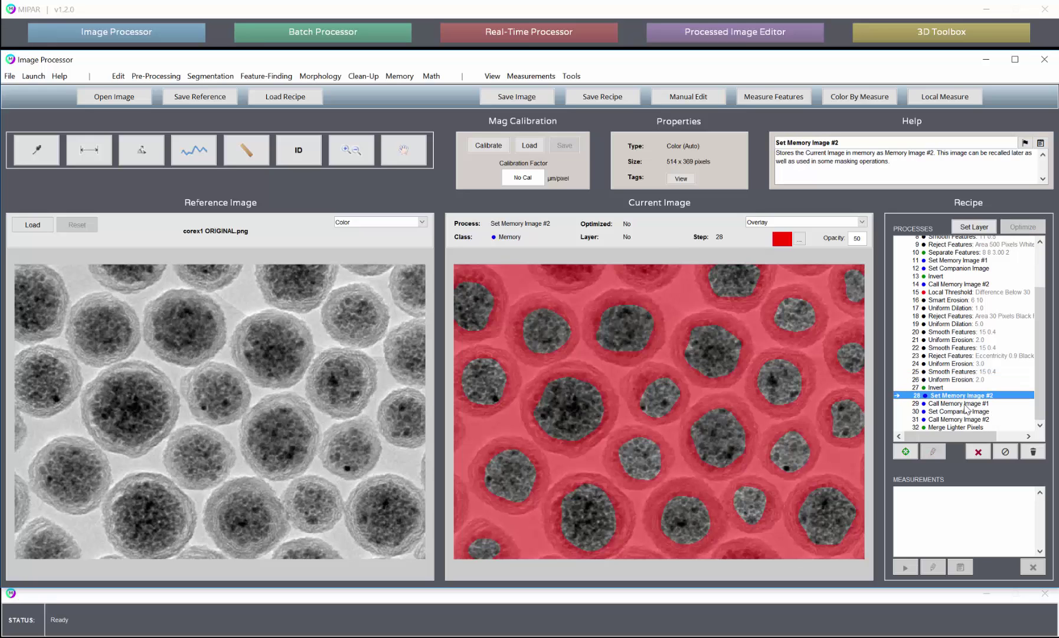
pyautogui.click(952, 404)
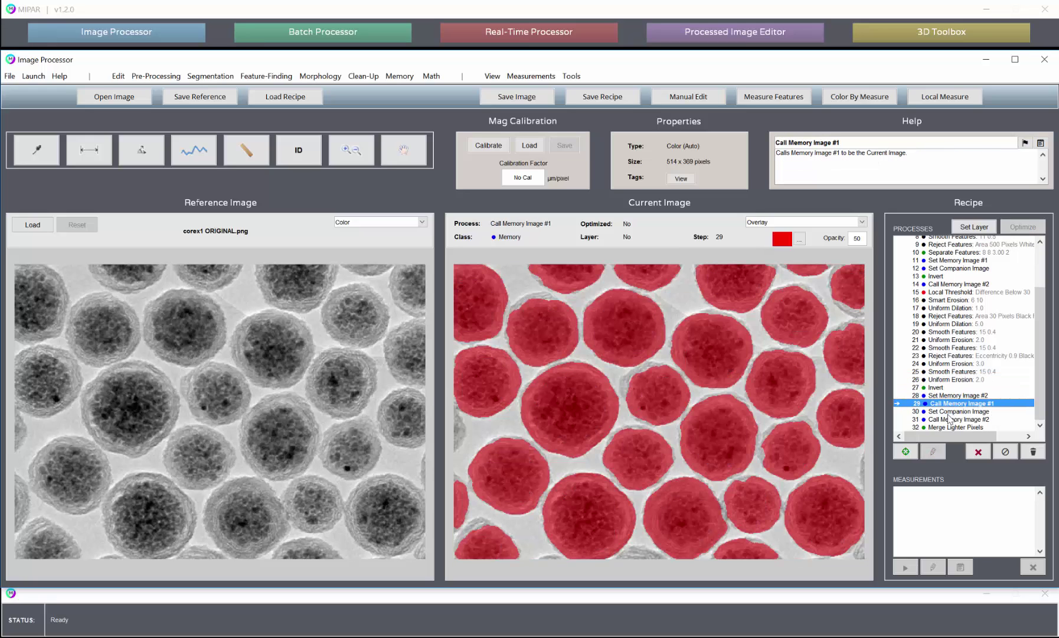
pyautogui.click(949, 412)
pyautogui.click(952, 419)
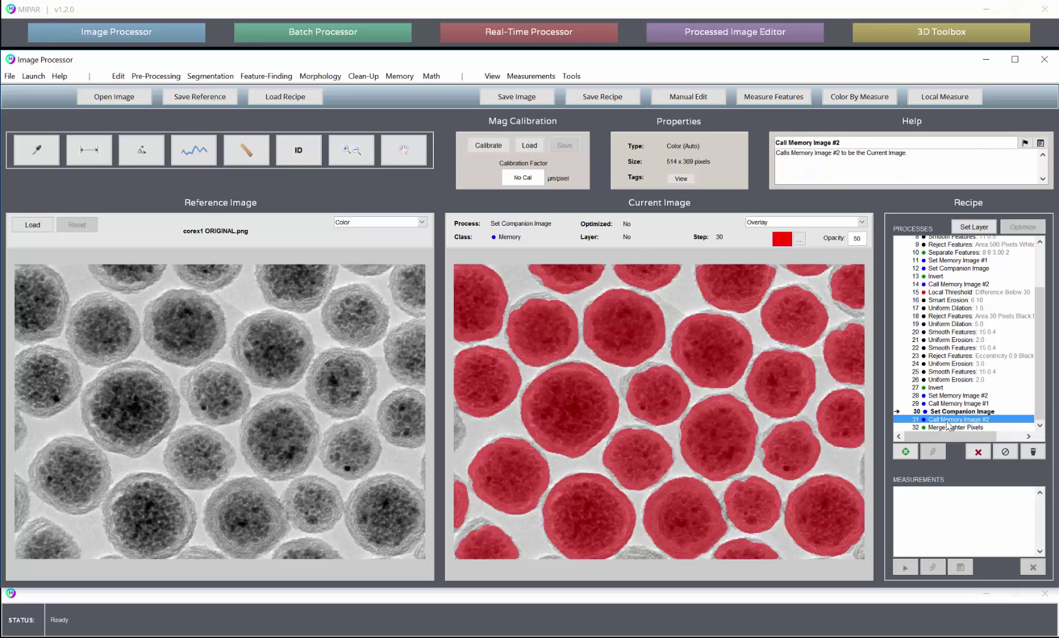
pyautogui.click(957, 428)
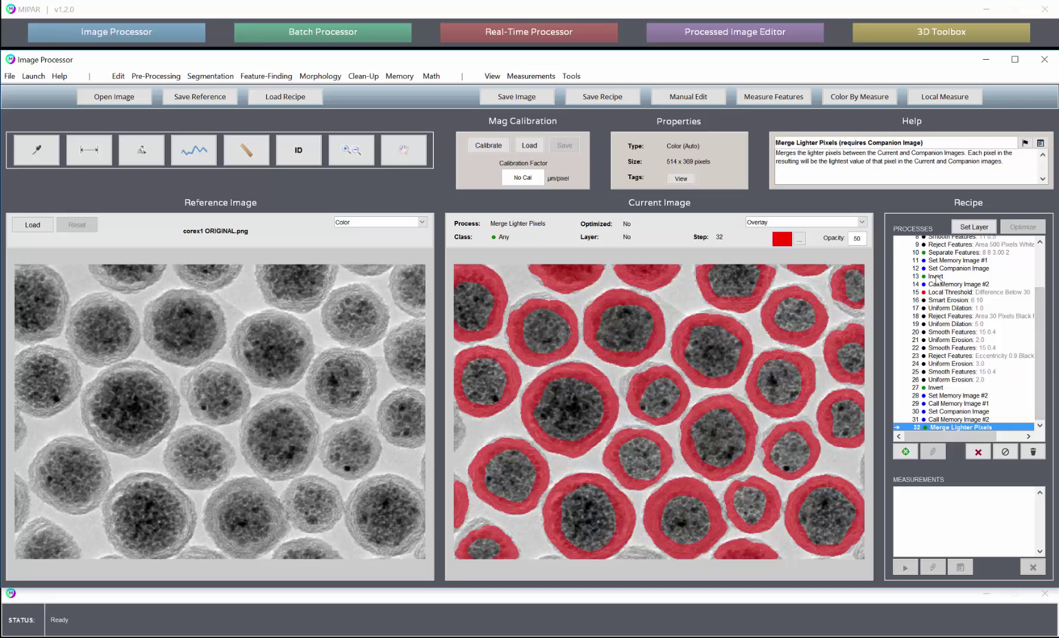
pyautogui.click(936, 276)
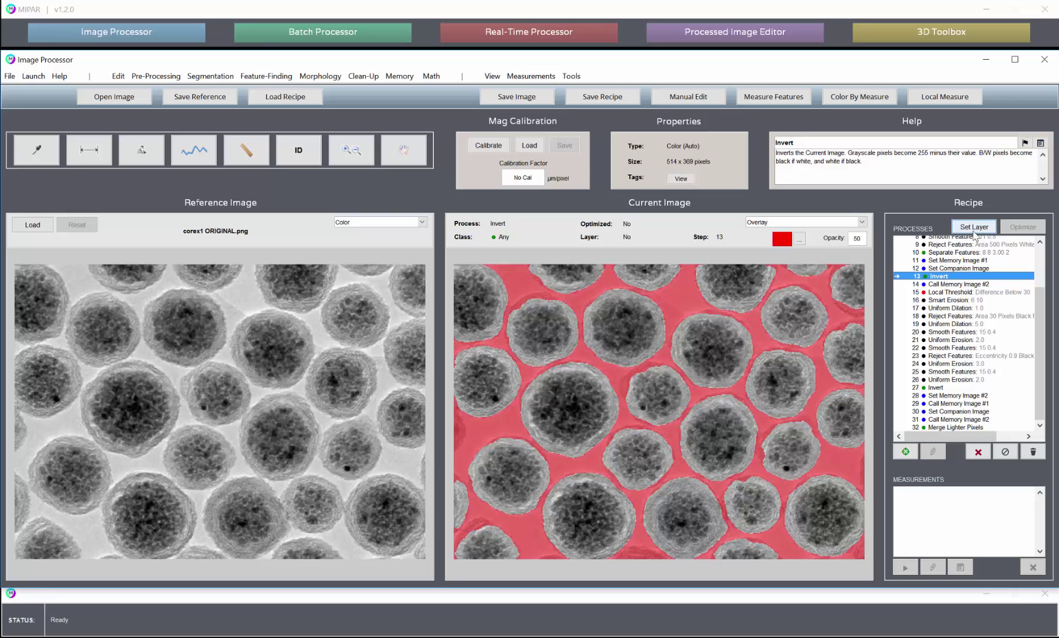
pyautogui.click(973, 229)
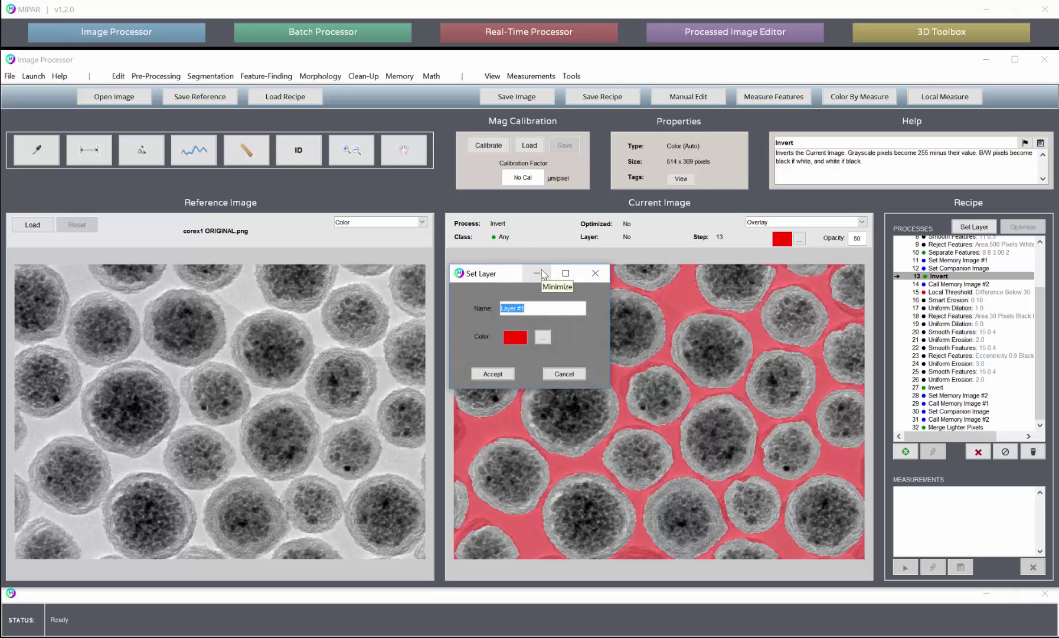
pyautogui.write('Background')
pyautogui.click(543, 337)
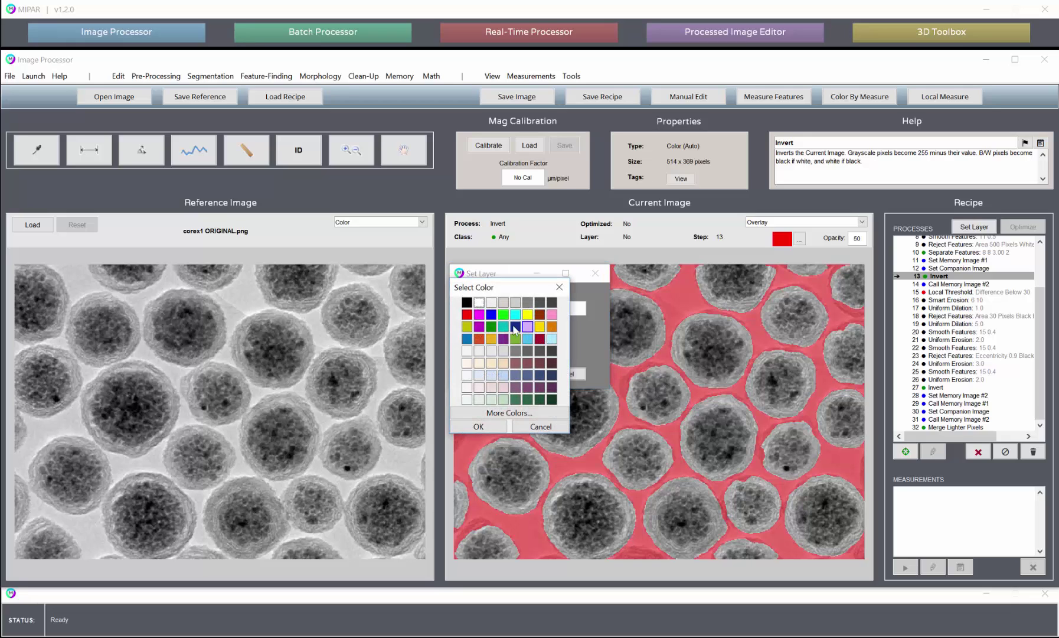
pyautogui.click(527, 315)
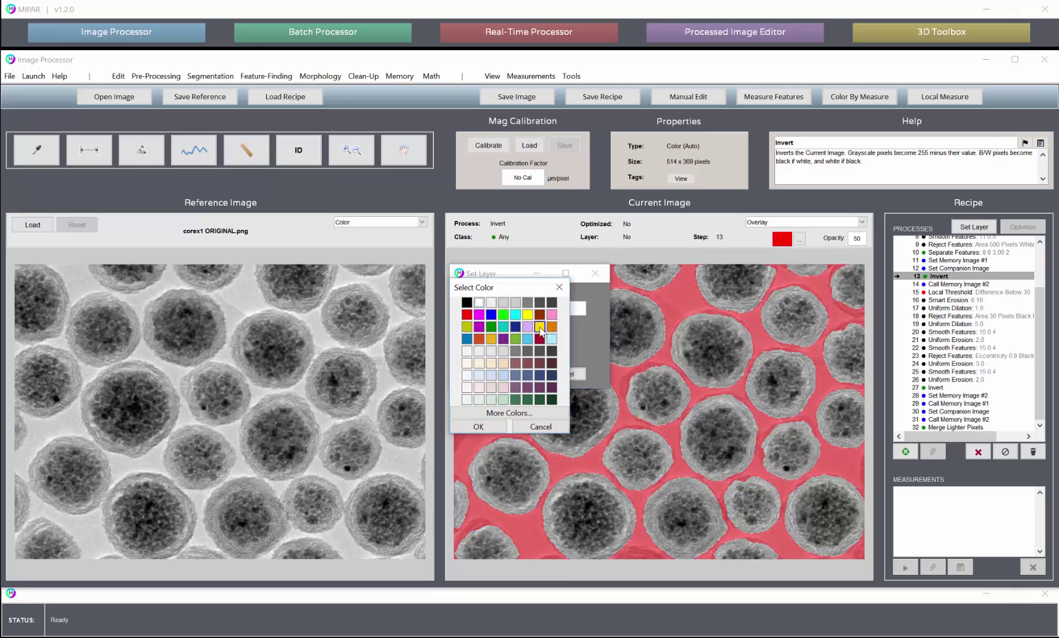
pyautogui.click(480, 426)
pyautogui.click(506, 375)
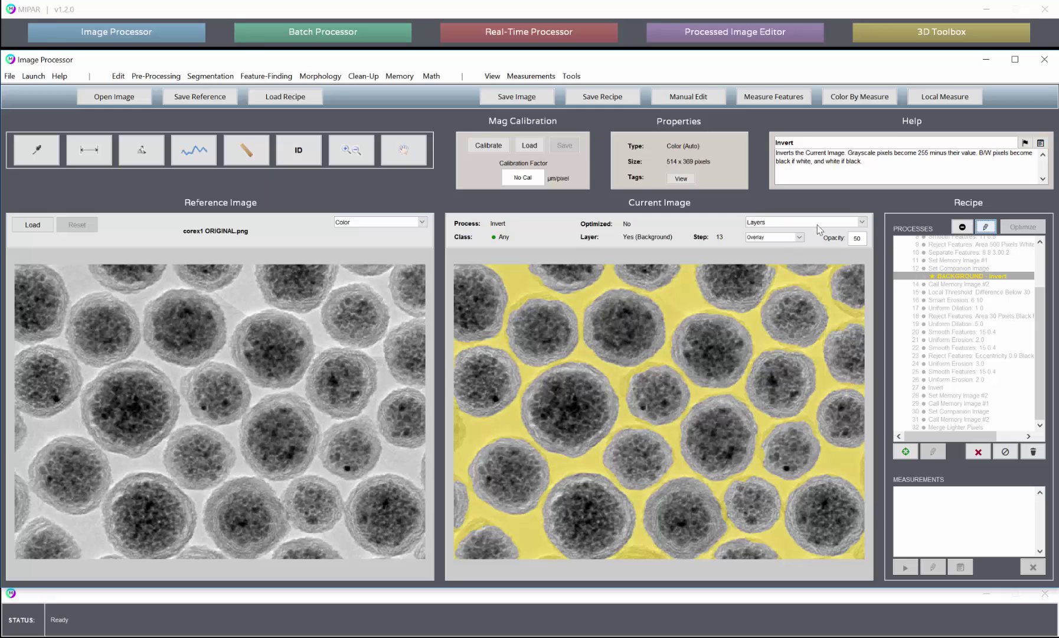
pyautogui.click(961, 228)
# Define step 13 Invert as a gold layer named Background, then select step 26.
pyautogui.click(771, 225)
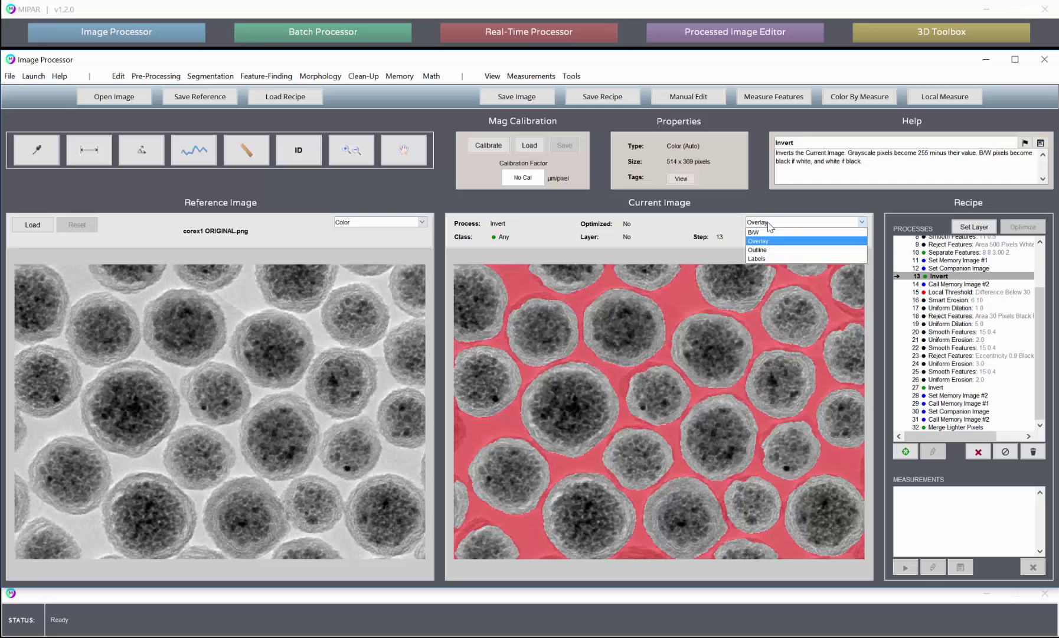
pyautogui.click(949, 277)
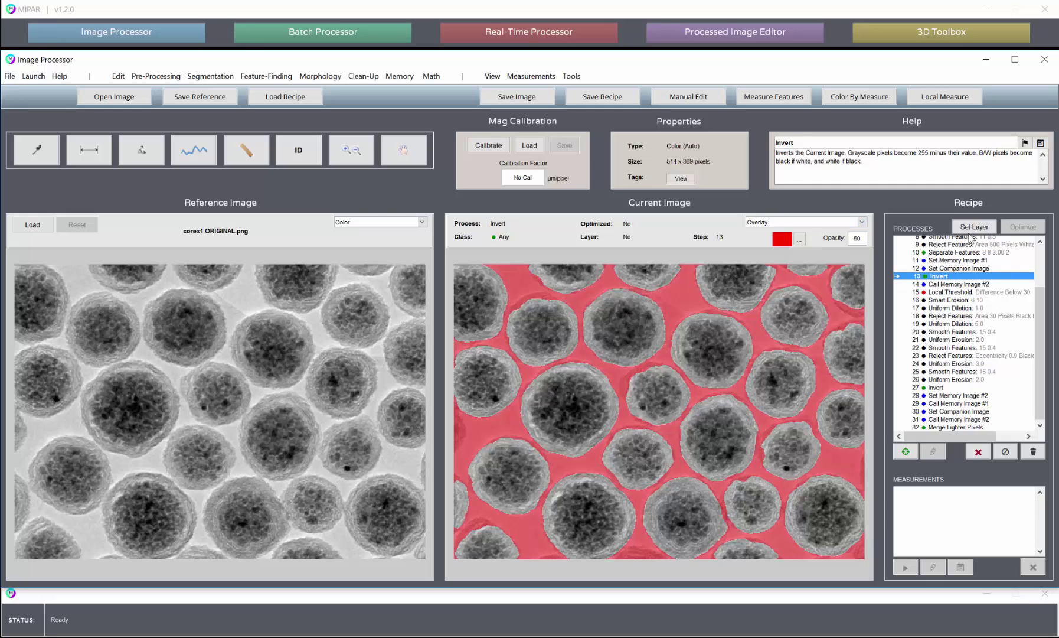
pyautogui.click(973, 229)
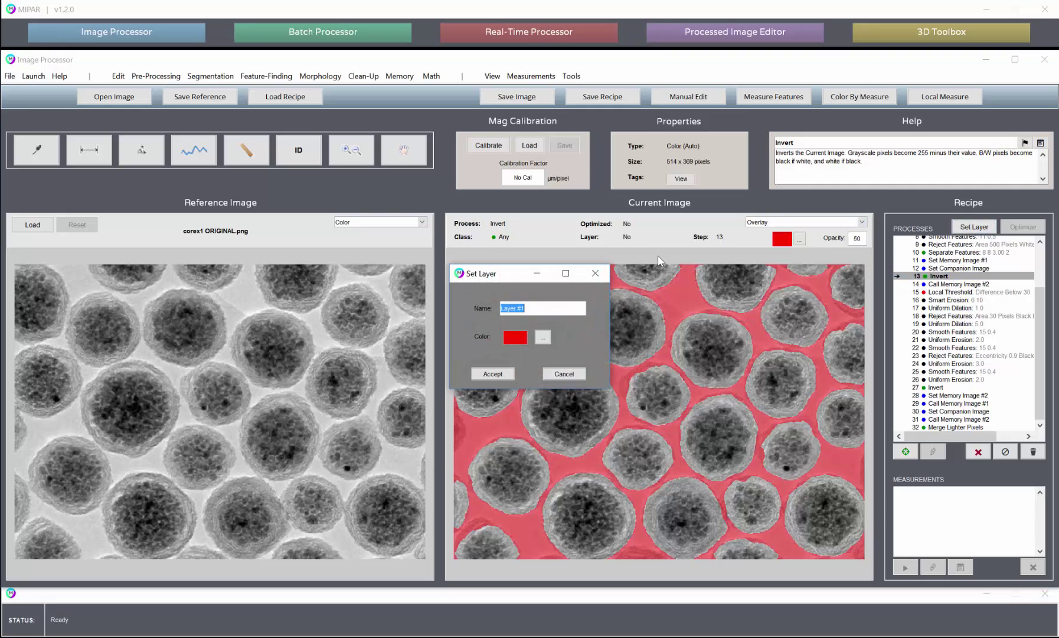
pyautogui.write('B')
pyautogui.press('BackSpace')
pyautogui.write('Background')
pyautogui.click(542, 337)
pyautogui.click(540, 326)
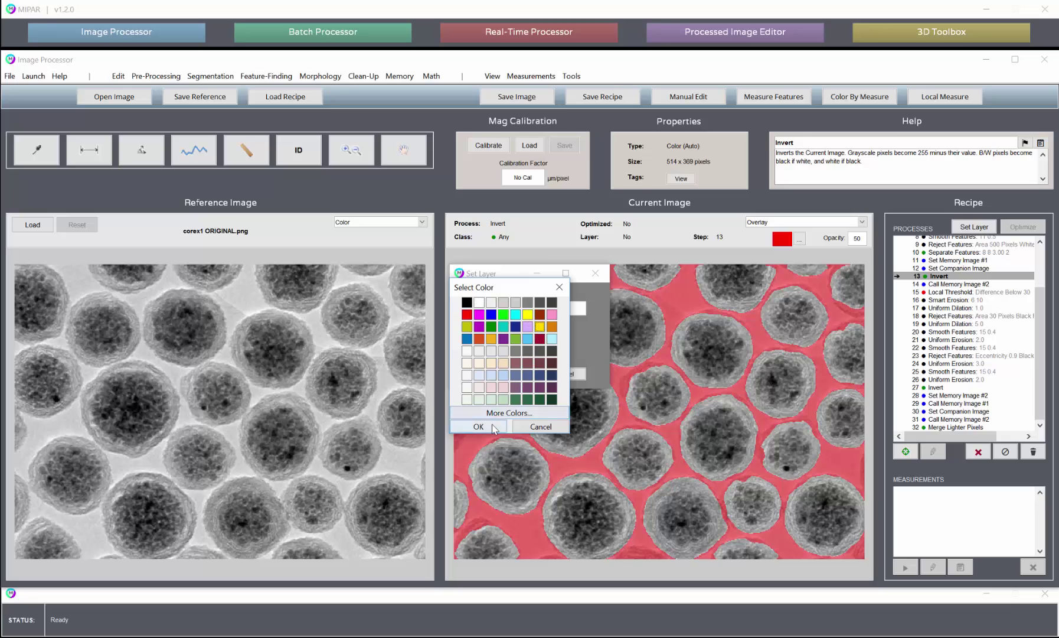
pyautogui.click(494, 427)
pyautogui.click(502, 376)
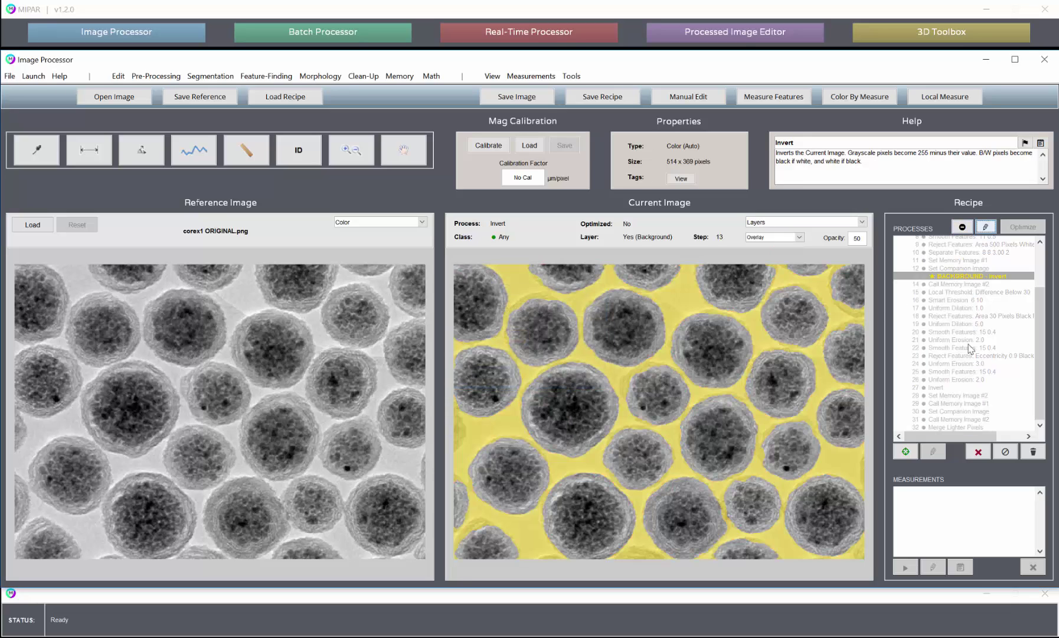
pyautogui.click(943, 380)
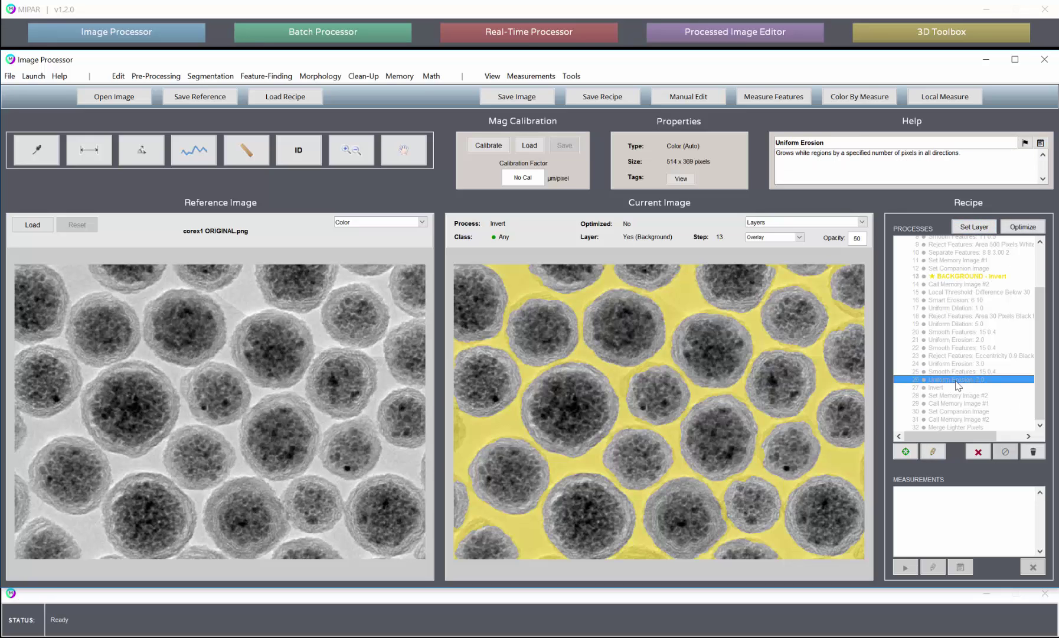
# Make step 26 Uniform Erosion a blue layer named Core, then select step 32.
pyautogui.click(967, 227)
pyautogui.click(561, 372)
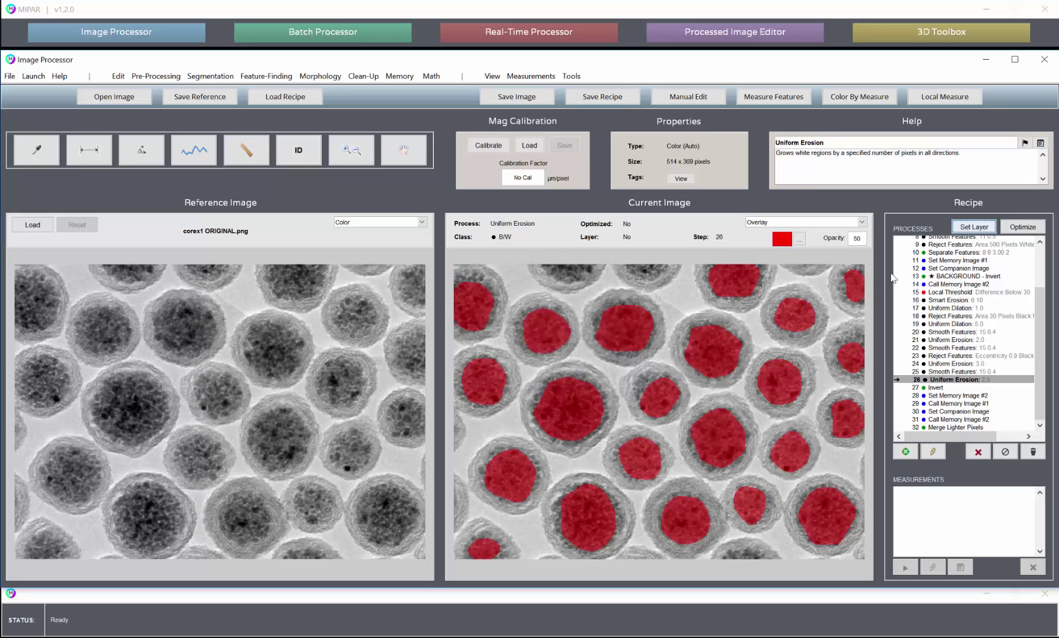
pyautogui.click(974, 227)
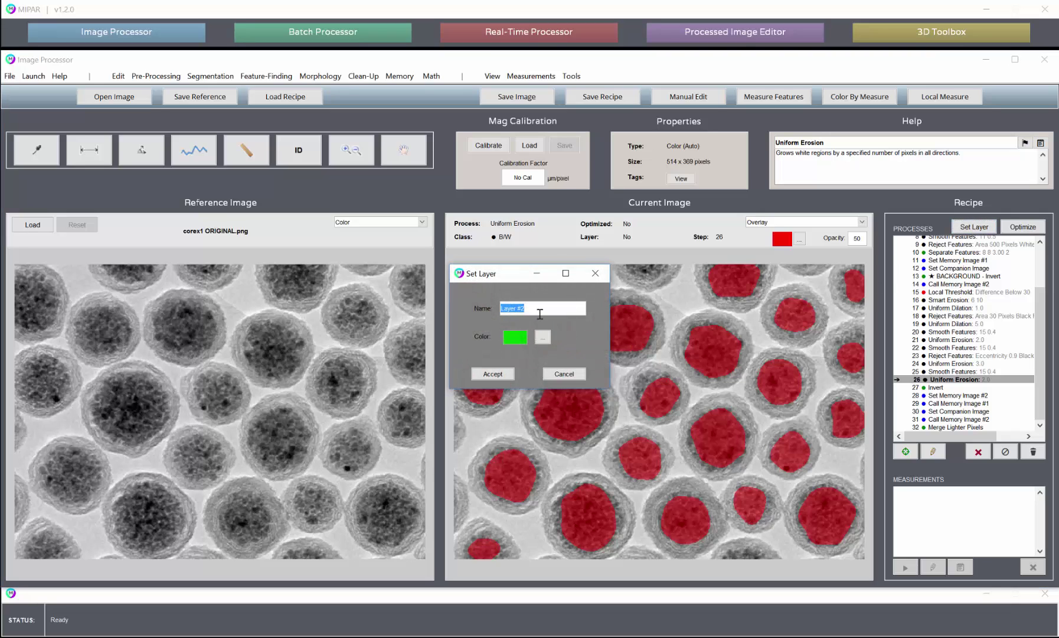
pyautogui.write('Cores')
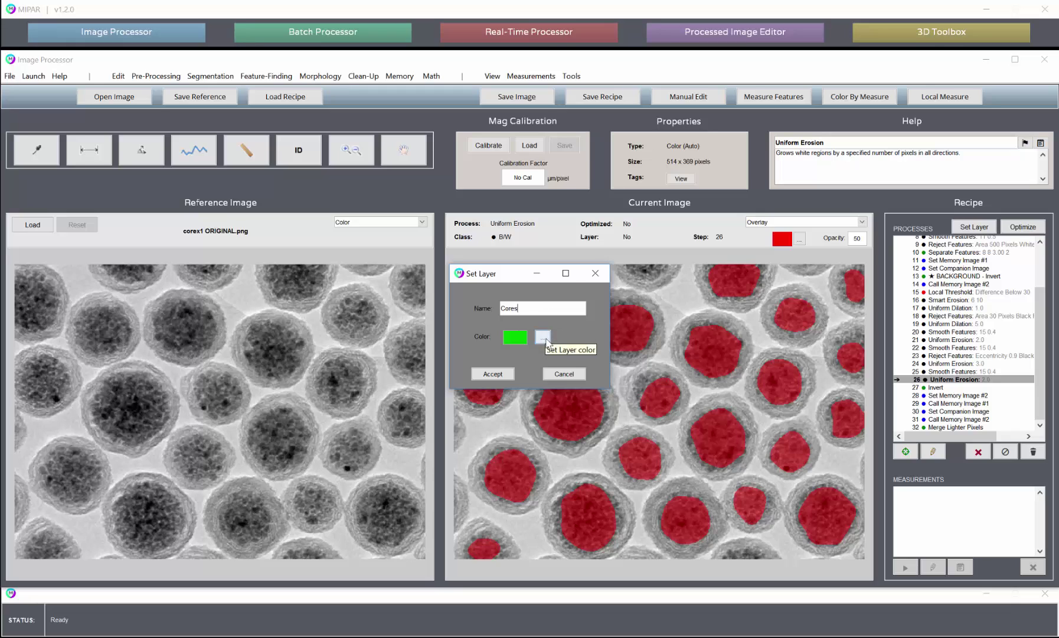
pyautogui.click(542, 337)
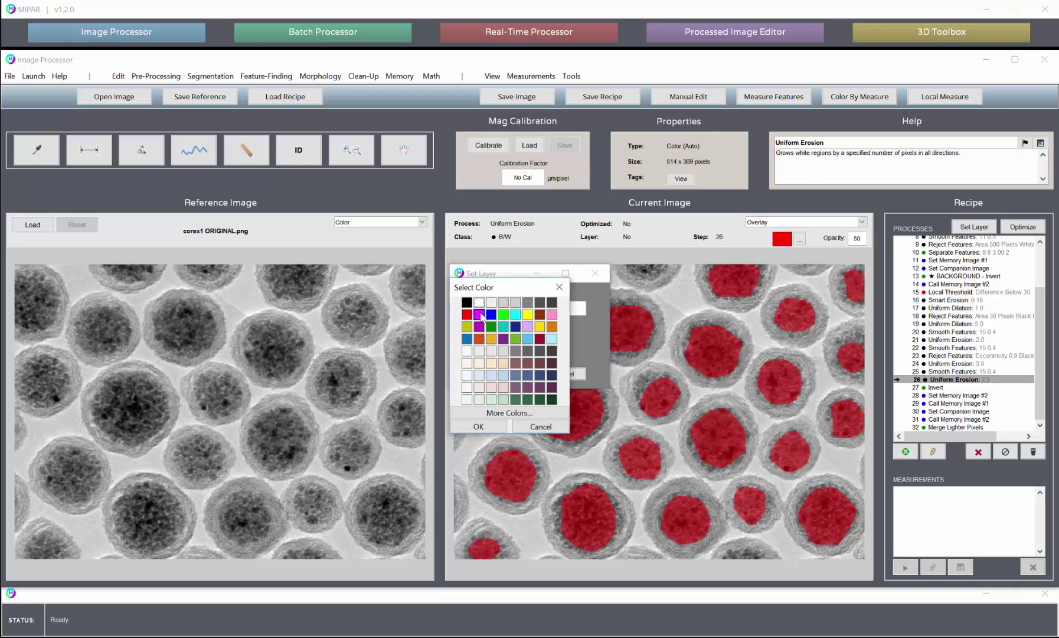
pyautogui.click(490, 314)
pyautogui.click(478, 426)
pyautogui.click(492, 374)
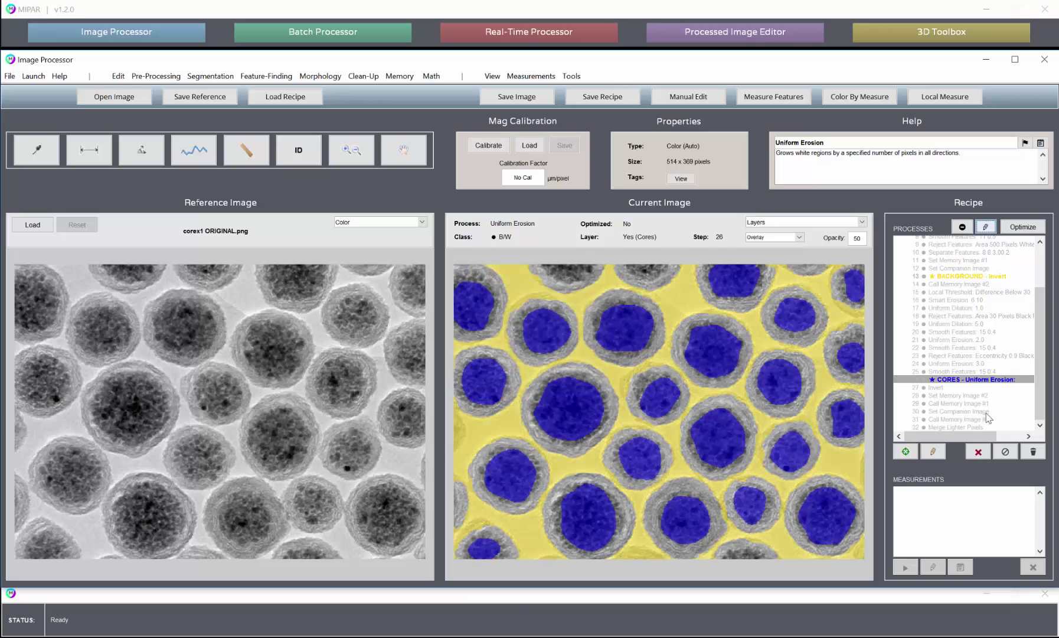
pyautogui.click(954, 427)
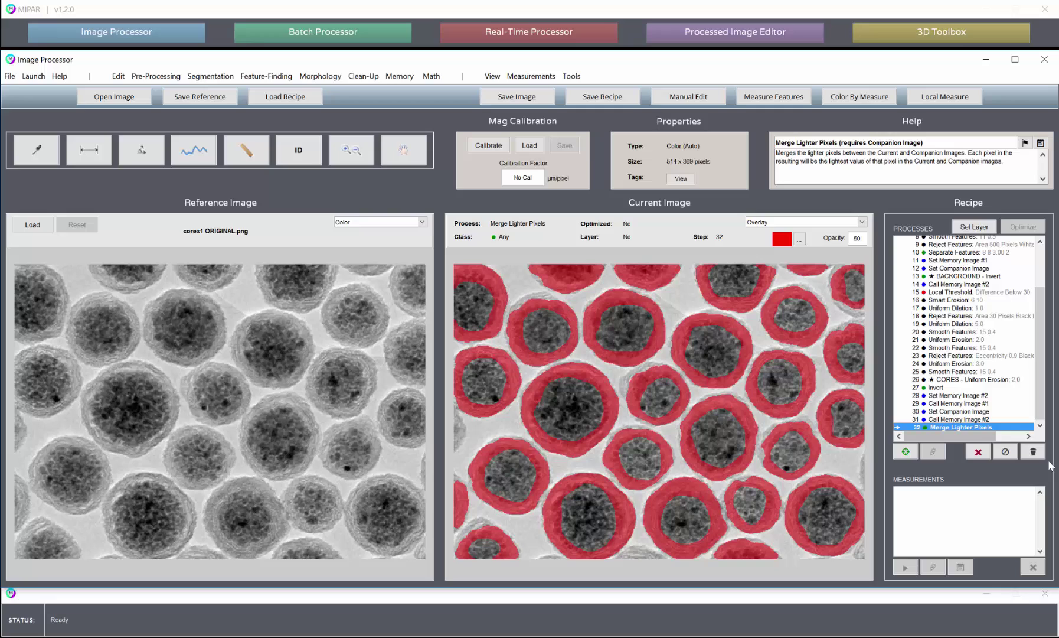
# Create a red Shells layer on step 32 Merge Lighter Pixels.
pyautogui.click(975, 227)
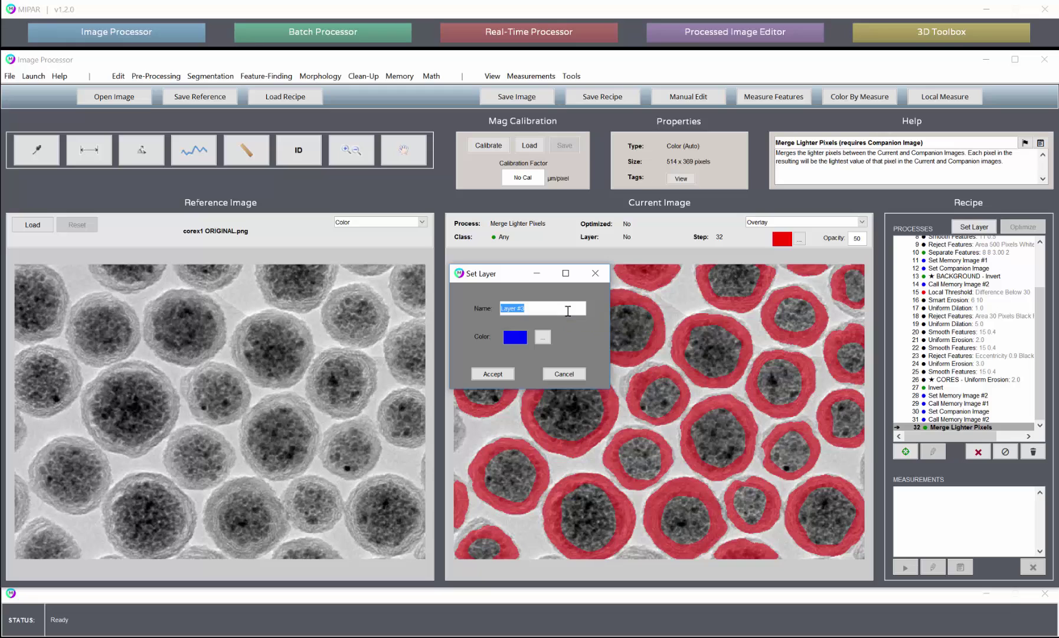
pyautogui.write('Shells')
pyautogui.click(544, 336)
pyautogui.click(478, 427)
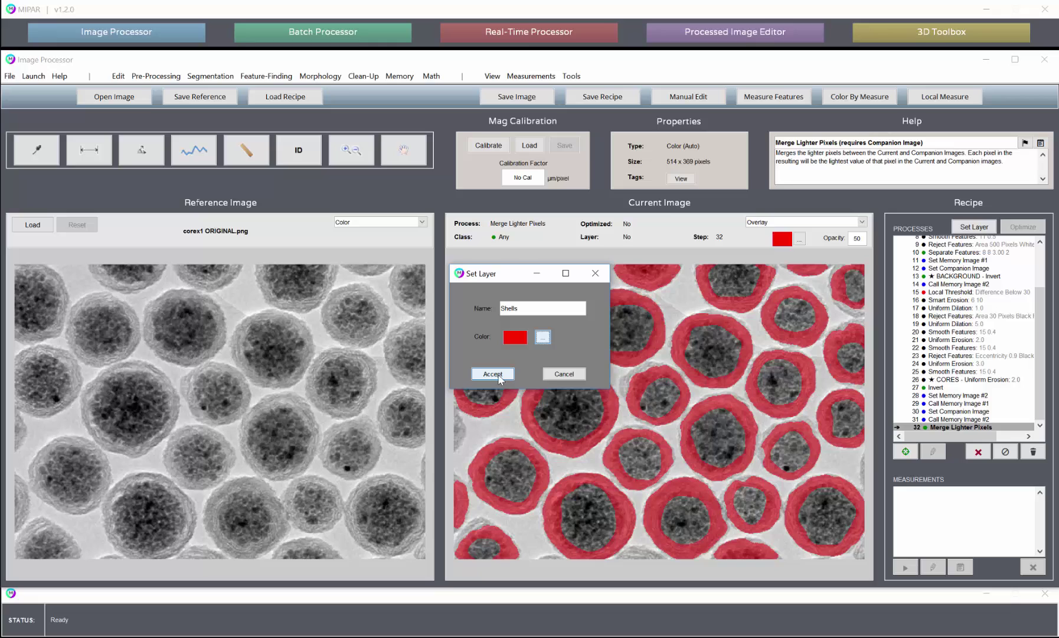
pyautogui.click(492, 374)
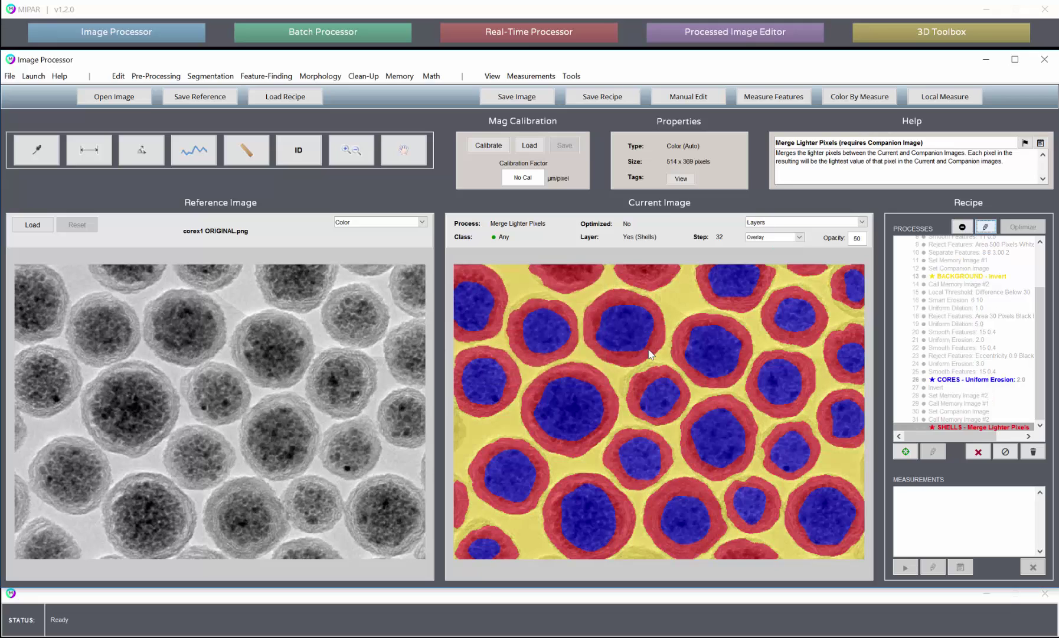
# Review the Reject Features, BACKGROUND, CORES and SHELLS steps, then remove the SHELLS layer.
pyautogui.click(971, 318)
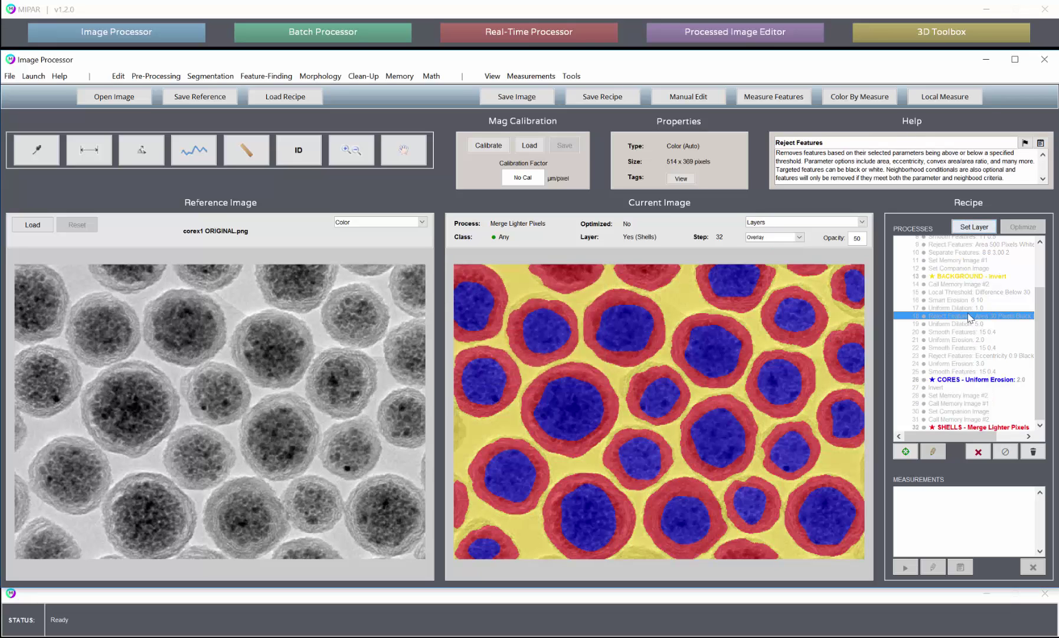
pyautogui.click(951, 277)
pyautogui.click(958, 380)
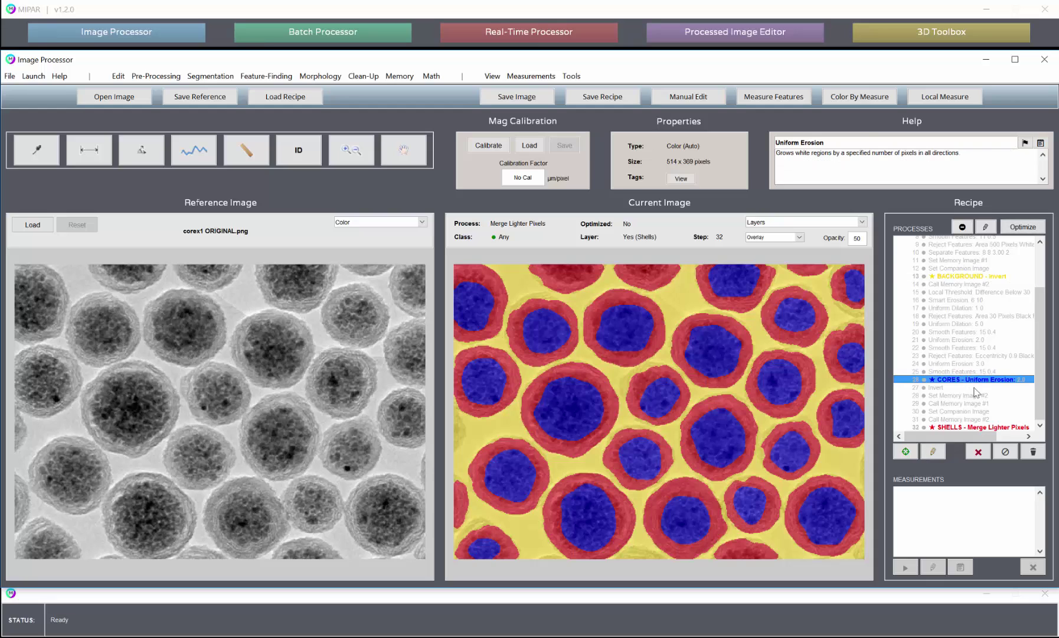
pyautogui.click(973, 428)
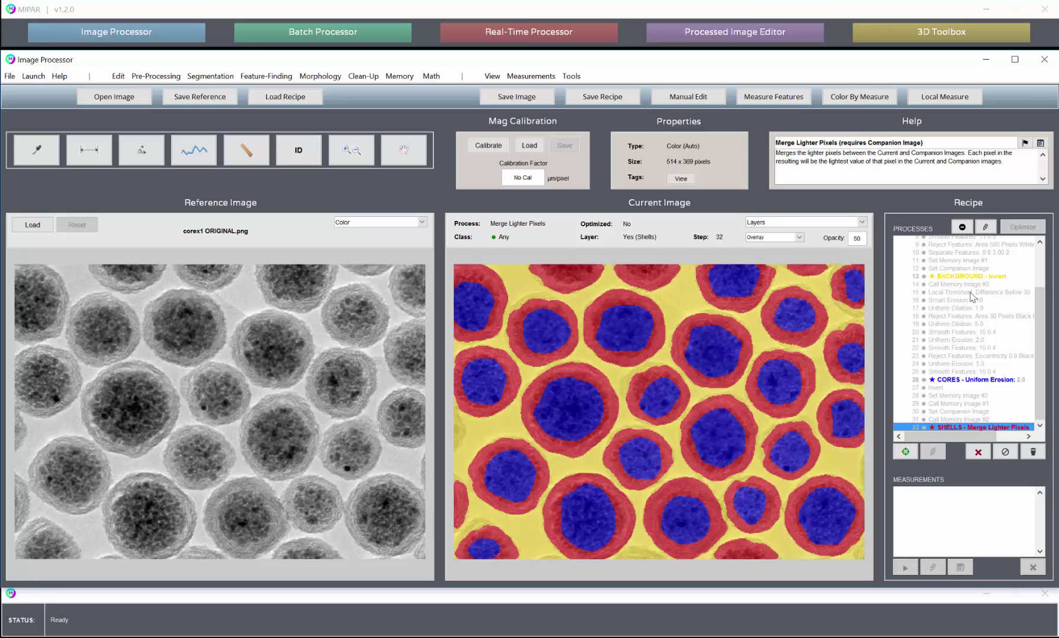
pyautogui.click(963, 226)
# Clear the CORES layer and redefine step 13 Invert as a red Background layer.
pyautogui.click(966, 380)
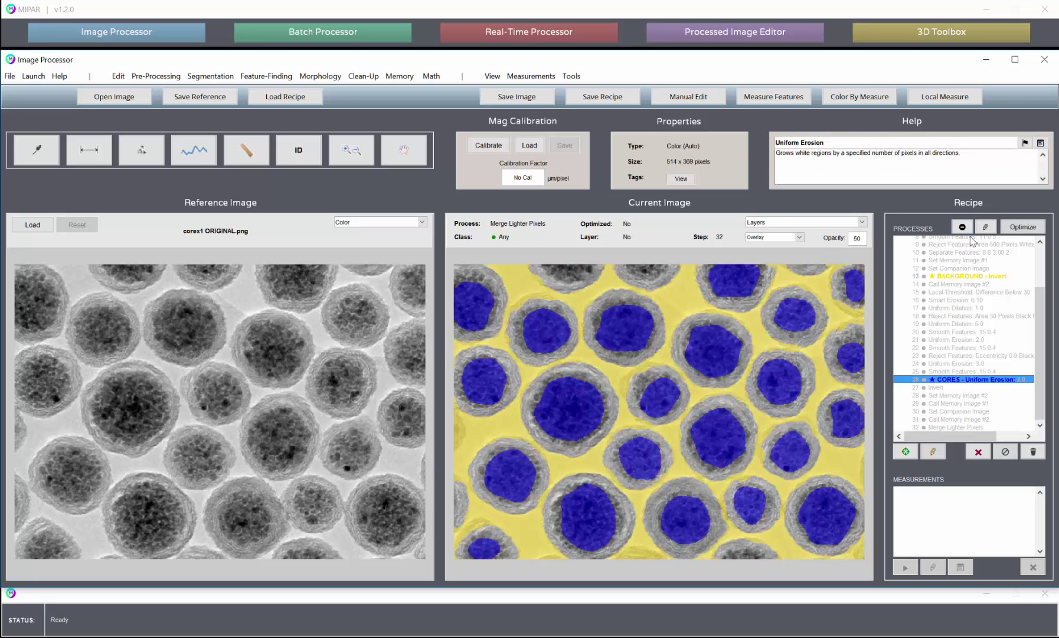
pyautogui.click(963, 226)
pyautogui.click(958, 276)
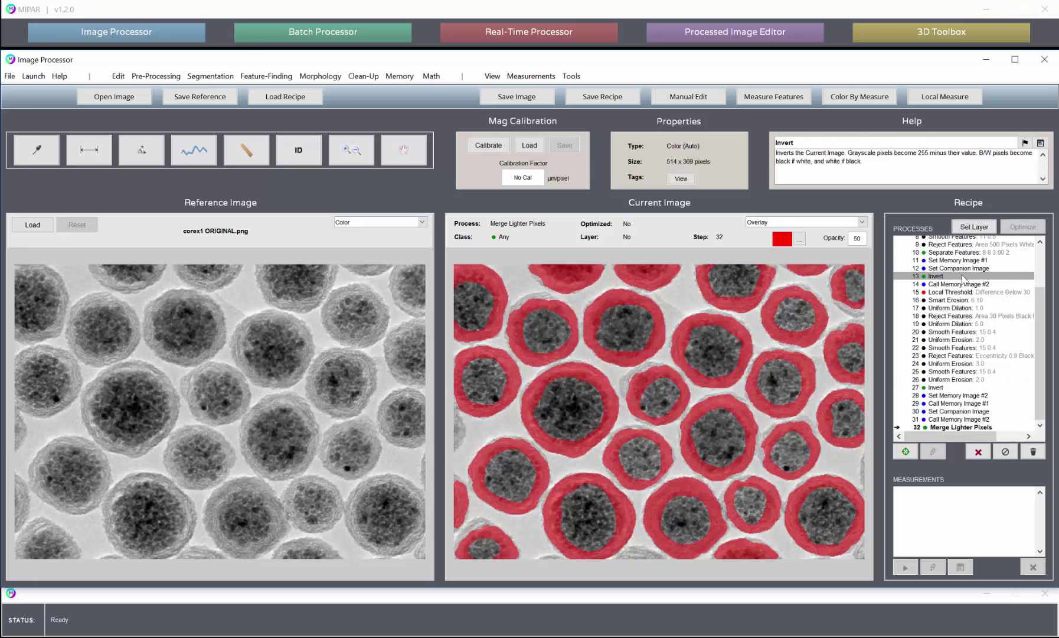
pyautogui.click(966, 228)
pyautogui.write('Ba')
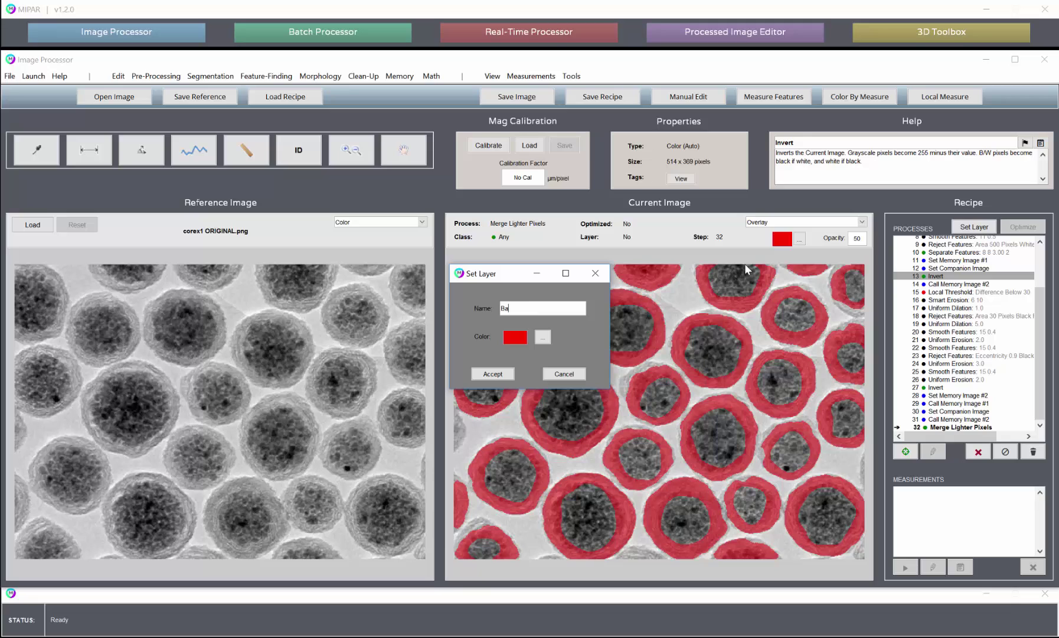
pyautogui.write('ckground')
pyautogui.click(493, 374)
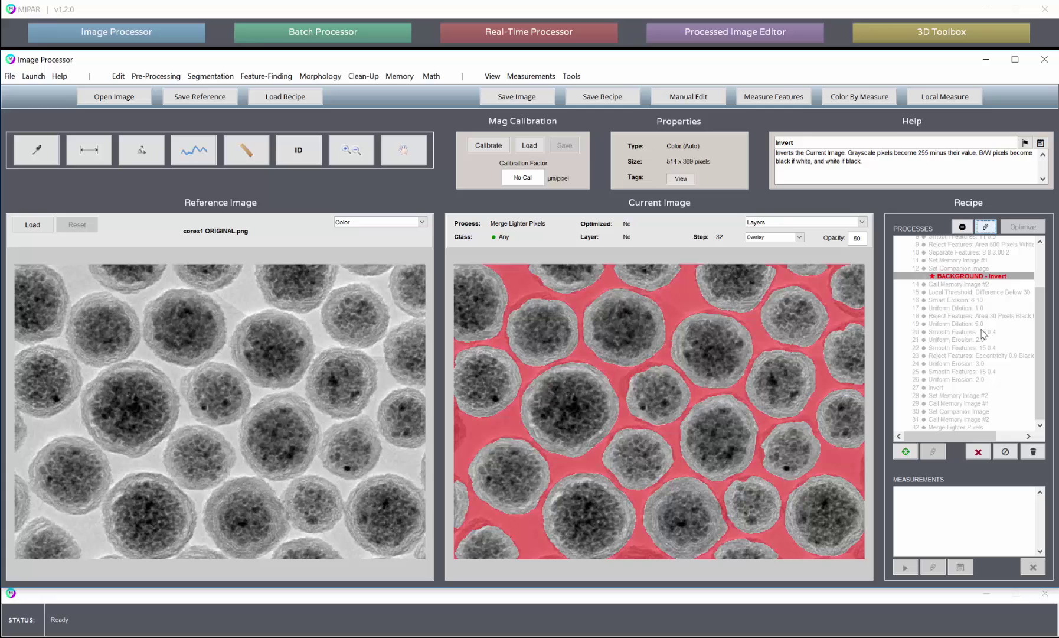
# Label step 26 as a green Core layer and step 32 as a blue Shells layer.
pyautogui.click(945, 379)
pyautogui.click(975, 226)
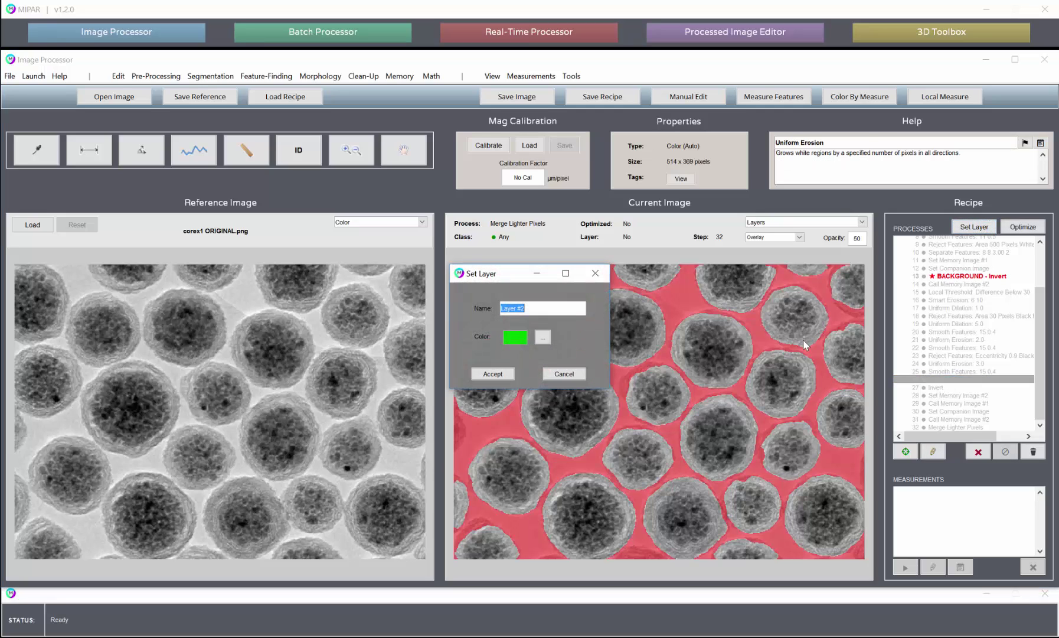
pyautogui.write('Core')
pyautogui.press('Return')
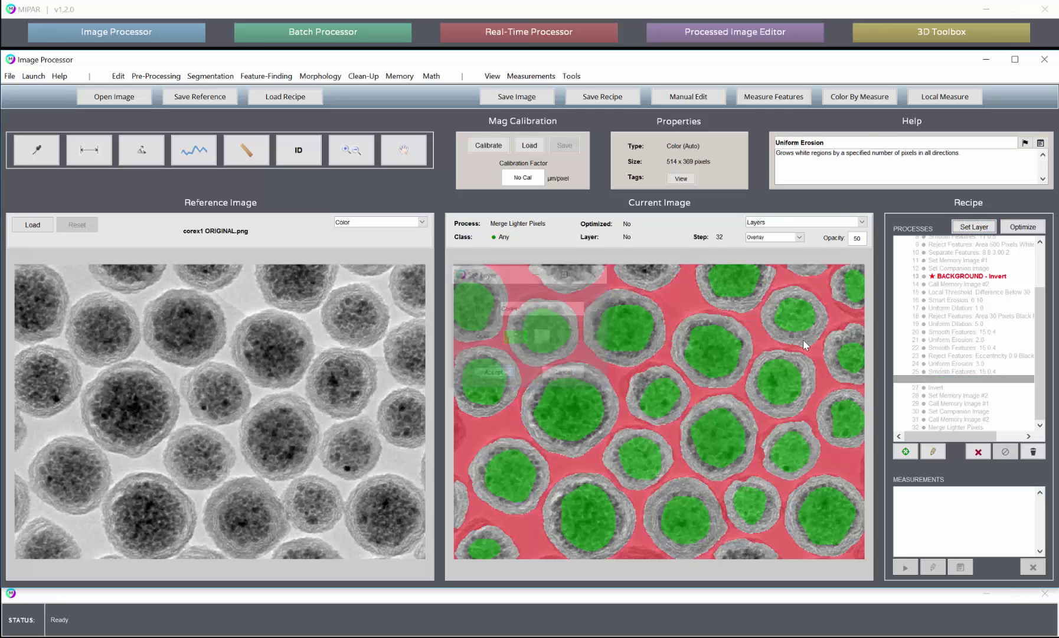
pyautogui.click(957, 426)
pyautogui.click(975, 227)
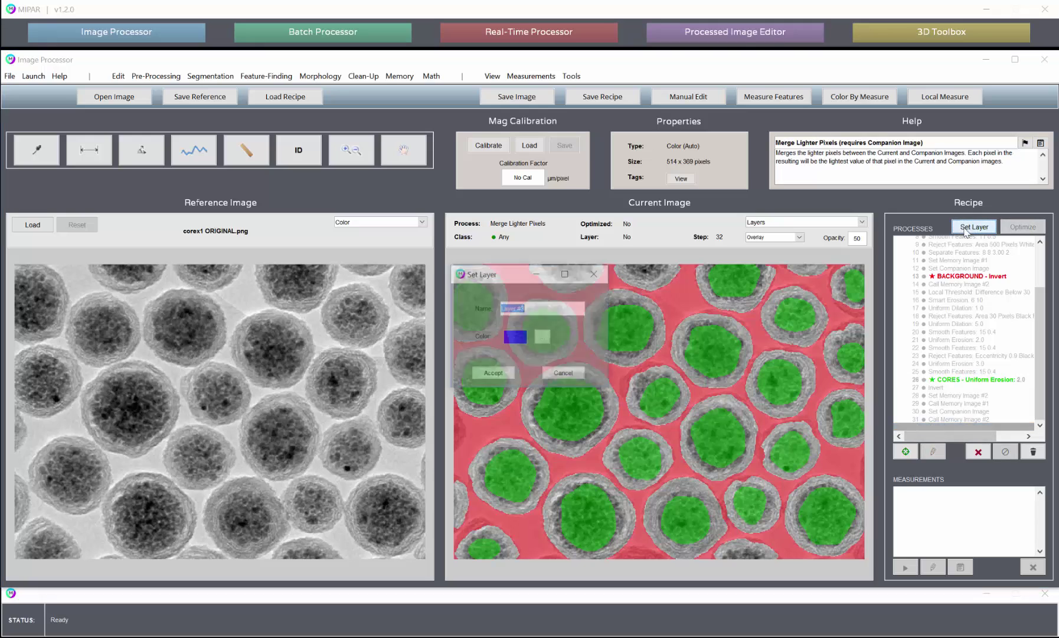
pyautogui.write('Shells')
pyautogui.press('Return')
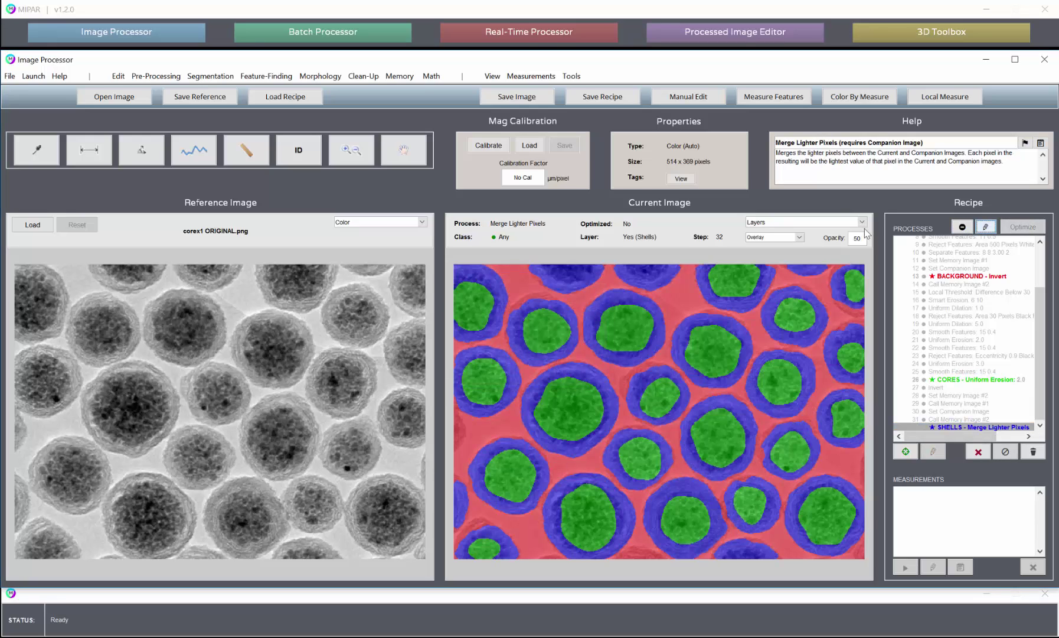
pyautogui.click(971, 276)
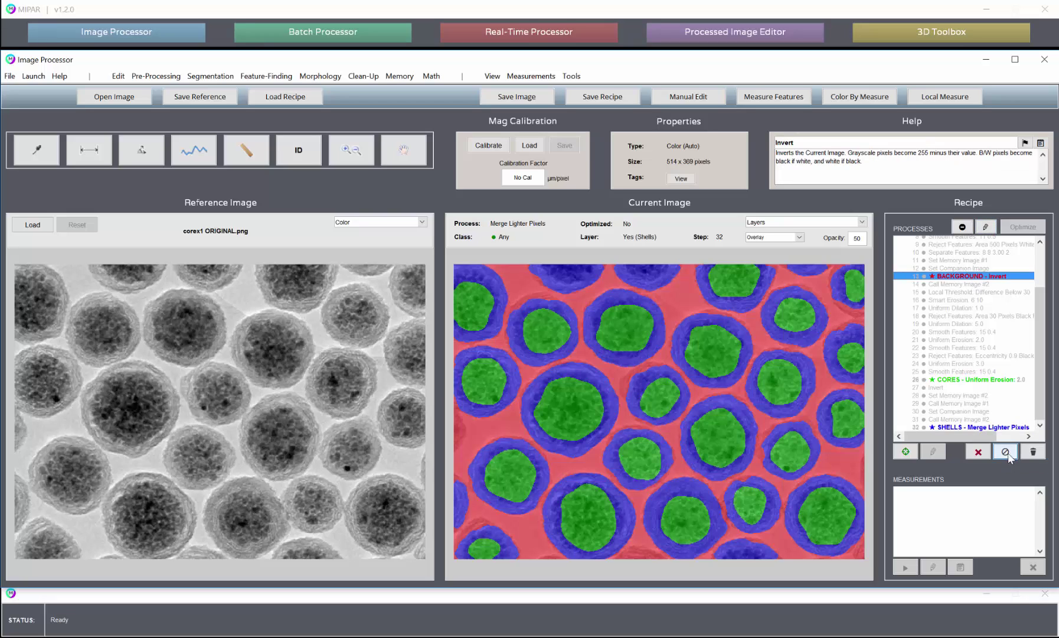
pyautogui.click(788, 223)
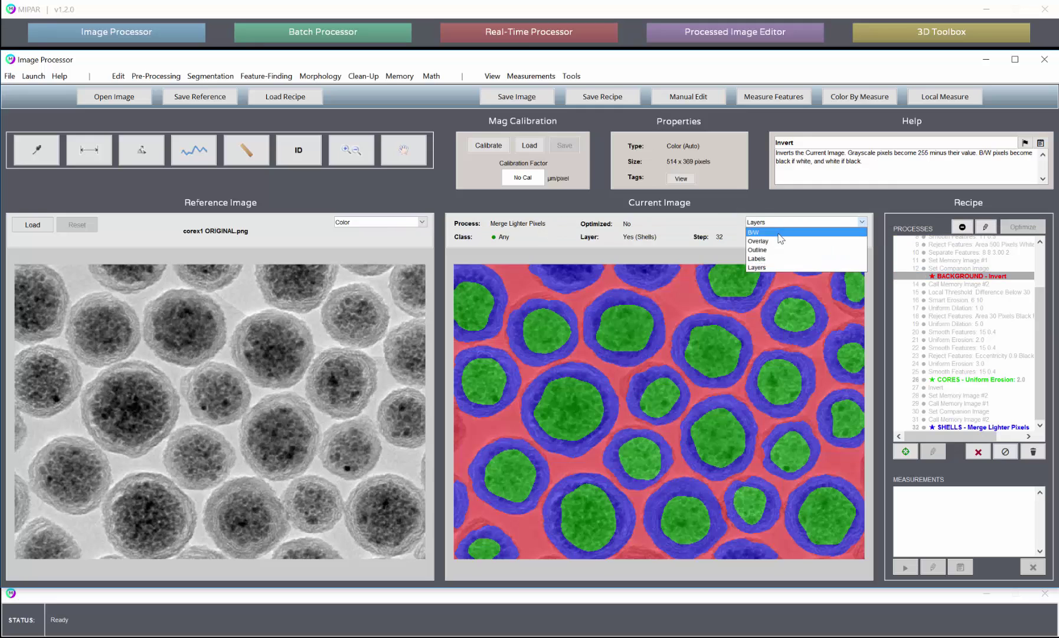
pyautogui.click(768, 230)
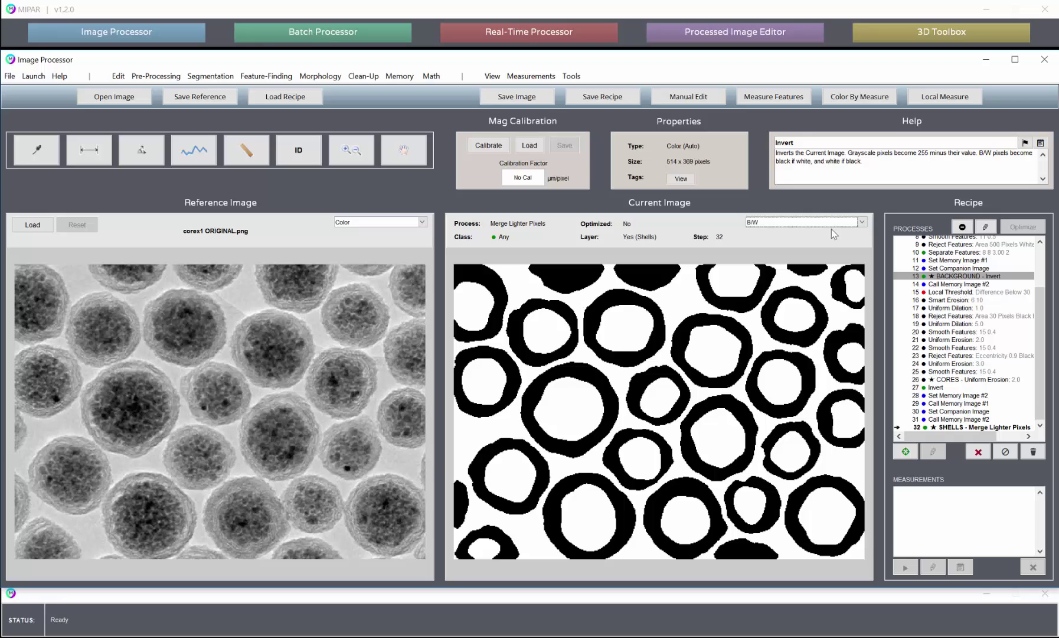
pyautogui.click(768, 222)
pyautogui.click(768, 265)
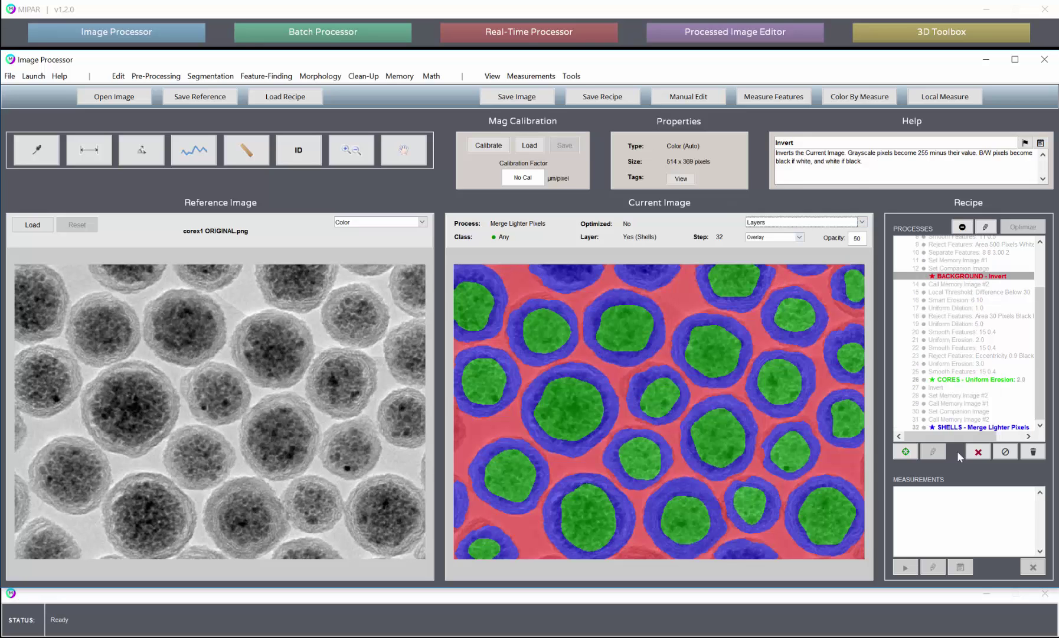
pyautogui.click(1006, 452)
pyautogui.click(1007, 453)
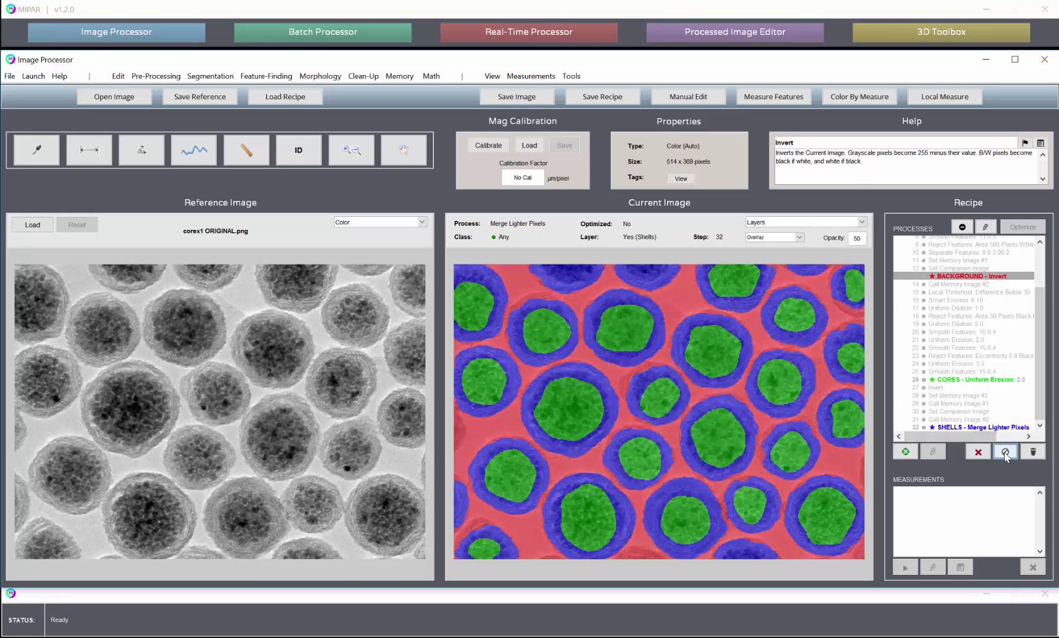
pyautogui.click(1006, 454)
pyautogui.click(1006, 453)
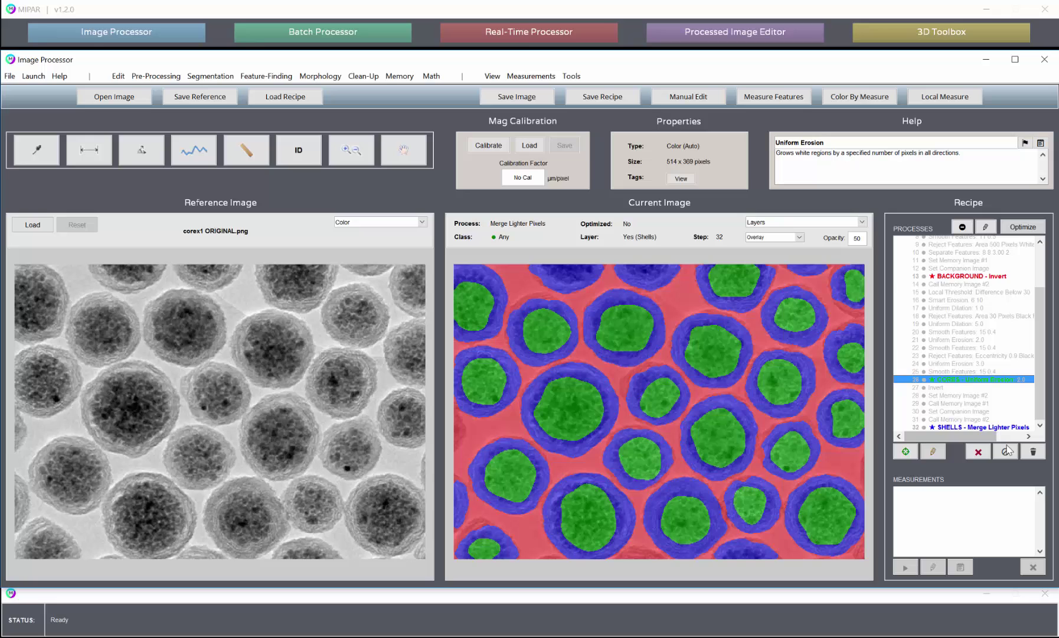
pyautogui.click(1006, 452)
pyautogui.click(1007, 453)
pyautogui.click(982, 427)
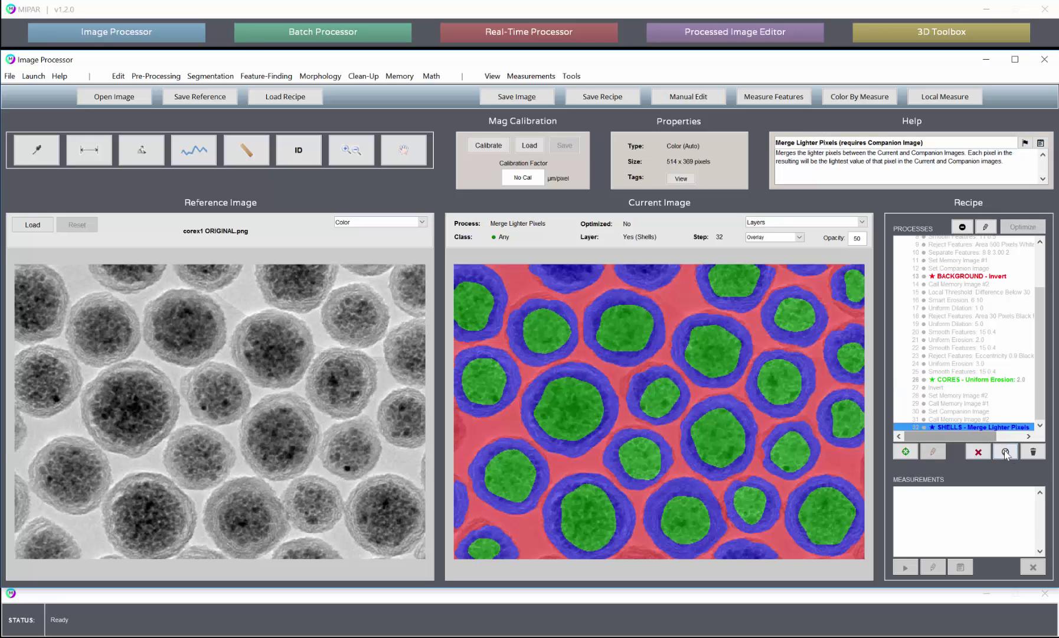
pyautogui.click(1007, 453)
pyautogui.click(1006, 453)
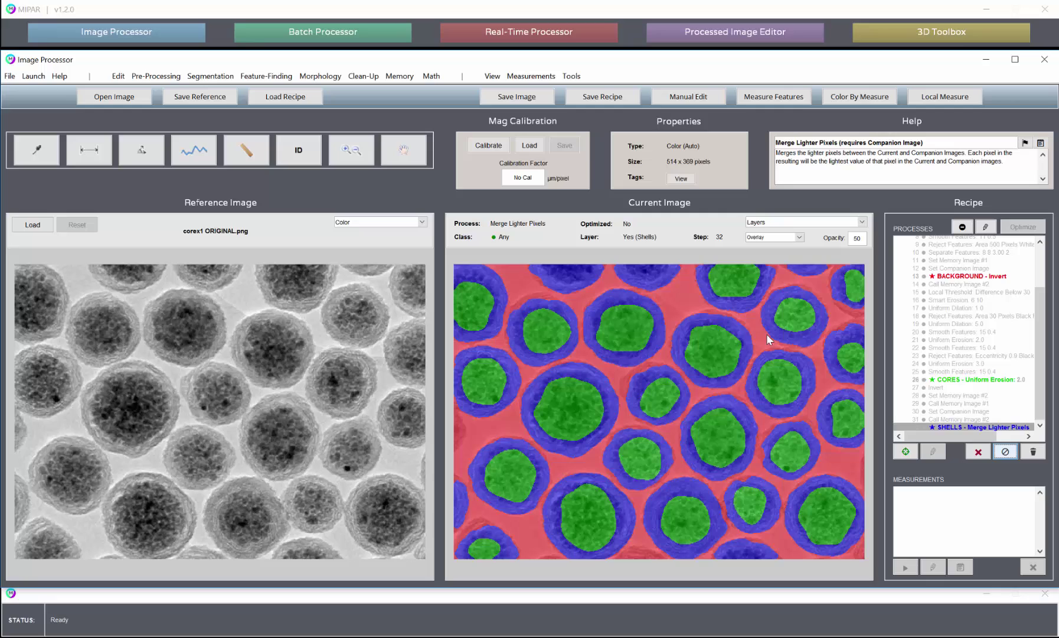
pyautogui.doubleClick(857, 240)
pyautogui.press('Return')
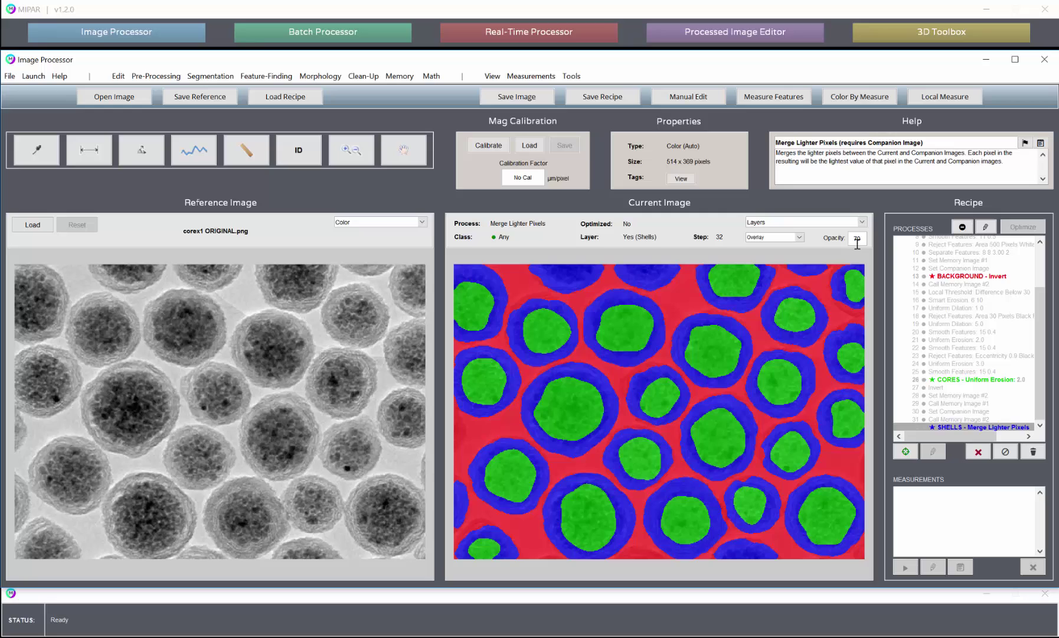
pyautogui.write('50')
pyautogui.press('Return')
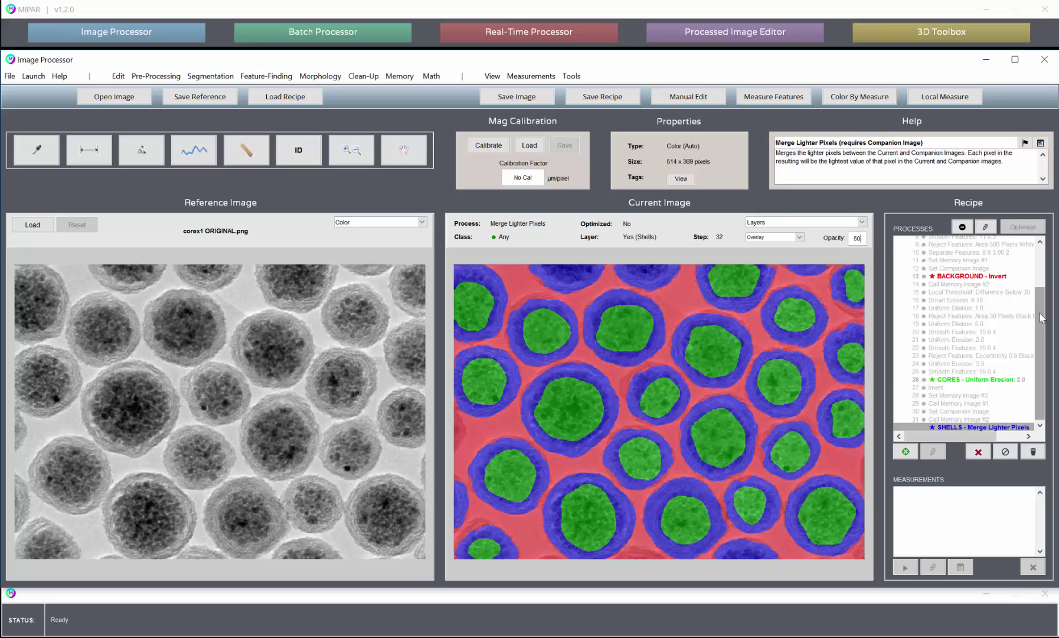
pyautogui.scroll(2, 1039, 270)
pyautogui.scroll(-2, 1040, 295)
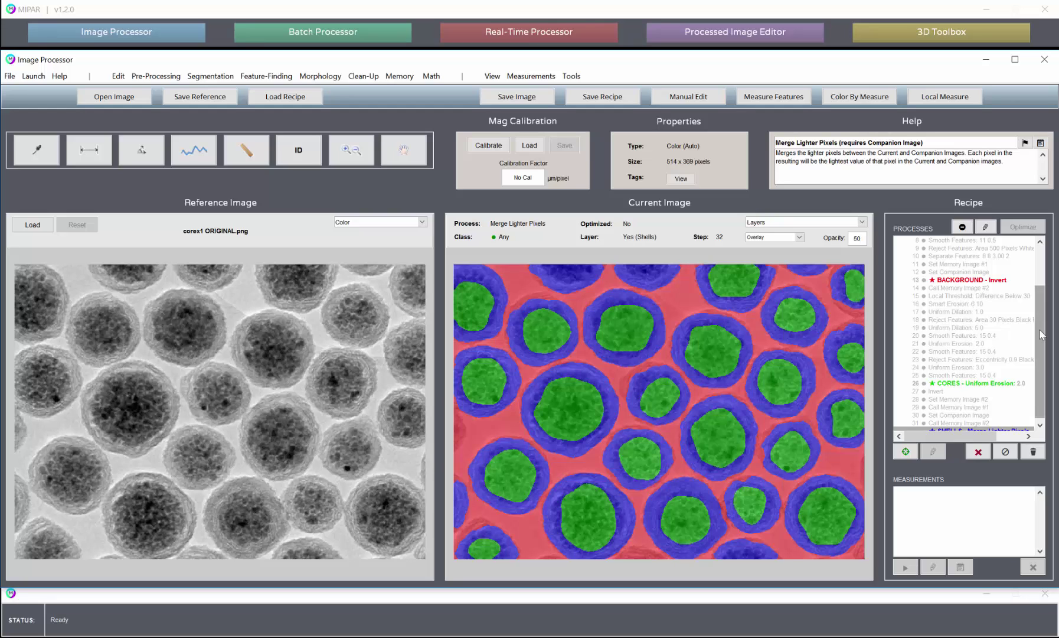
pyautogui.scroll(1, 1040, 327)
pyautogui.scroll(-1, 1041, 330)
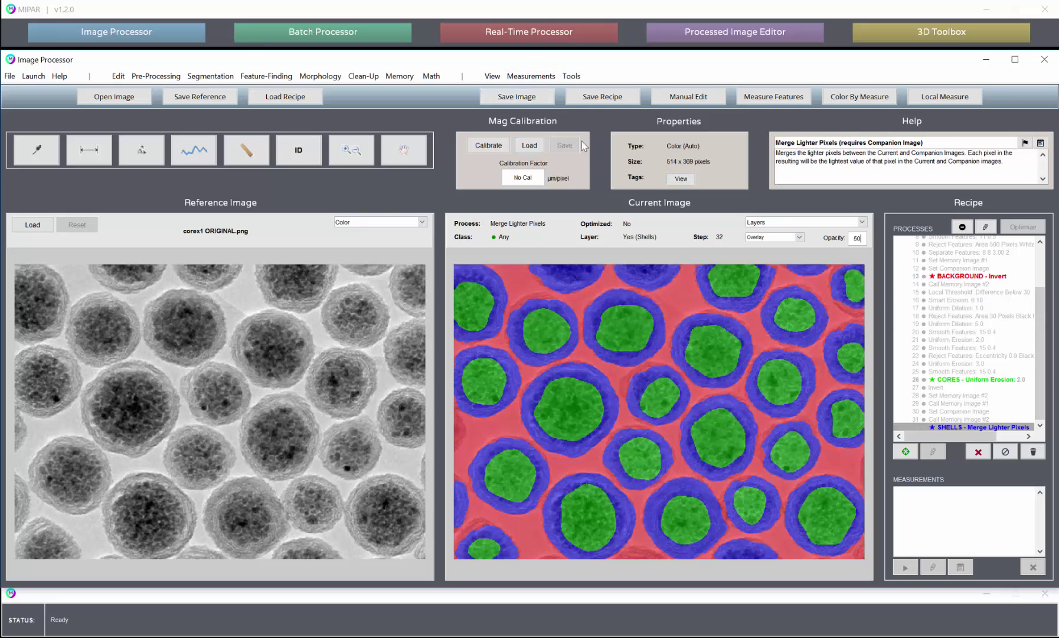
# Measure each layer's area fraction: background 27.147%, cores 29.897%, shells 42.957%.
pyautogui.click(529, 77)
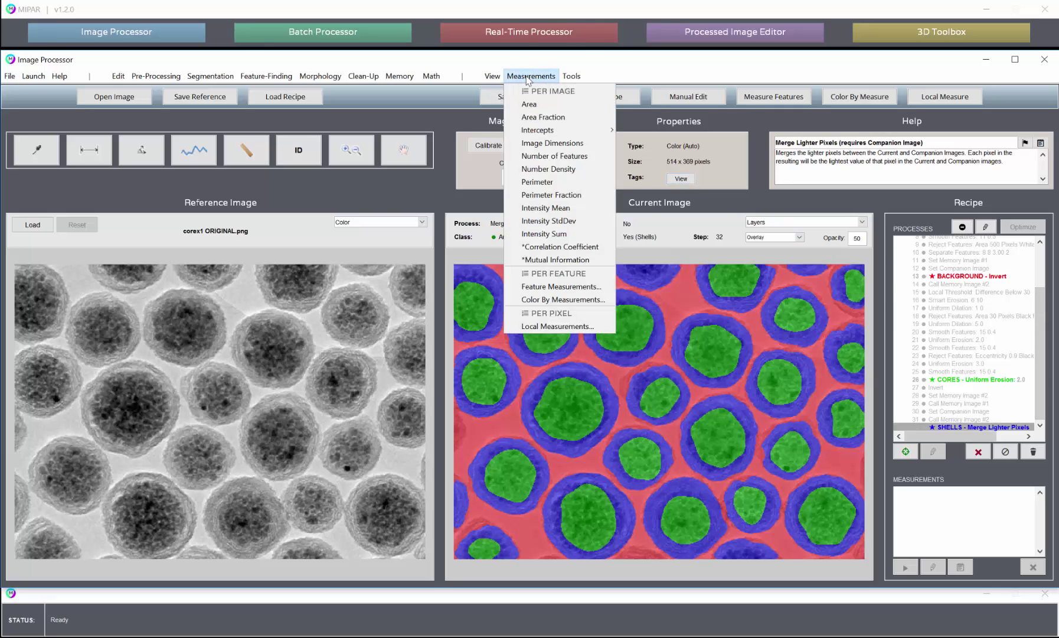
pyautogui.click(544, 118)
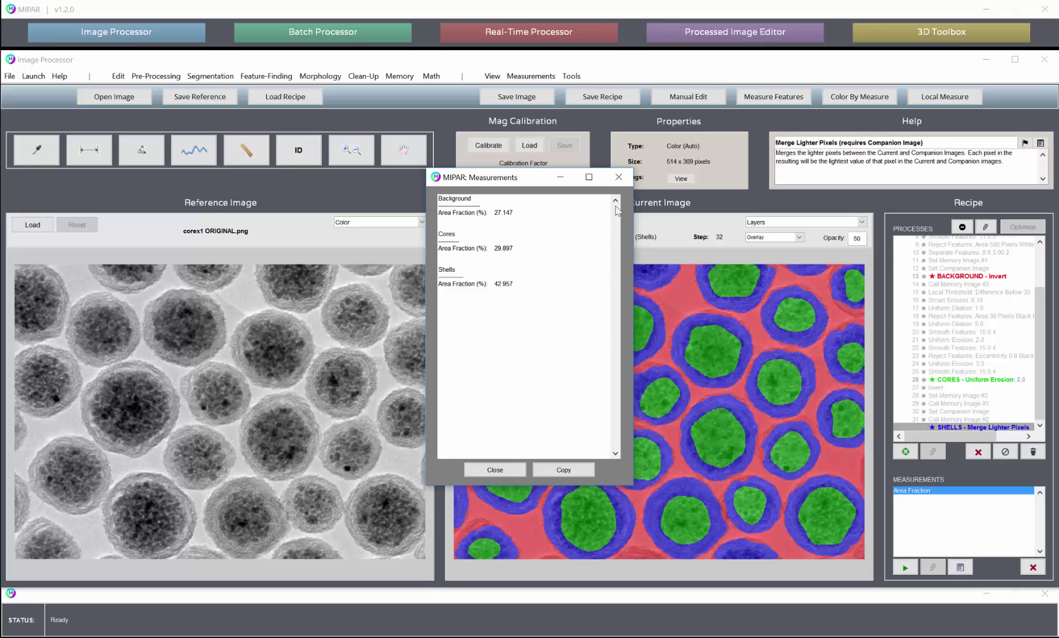
pyautogui.click(620, 177)
# Display only the shells overlay and measure the shells' area fraction on its own.
pyautogui.click(759, 226)
pyautogui.click(760, 238)
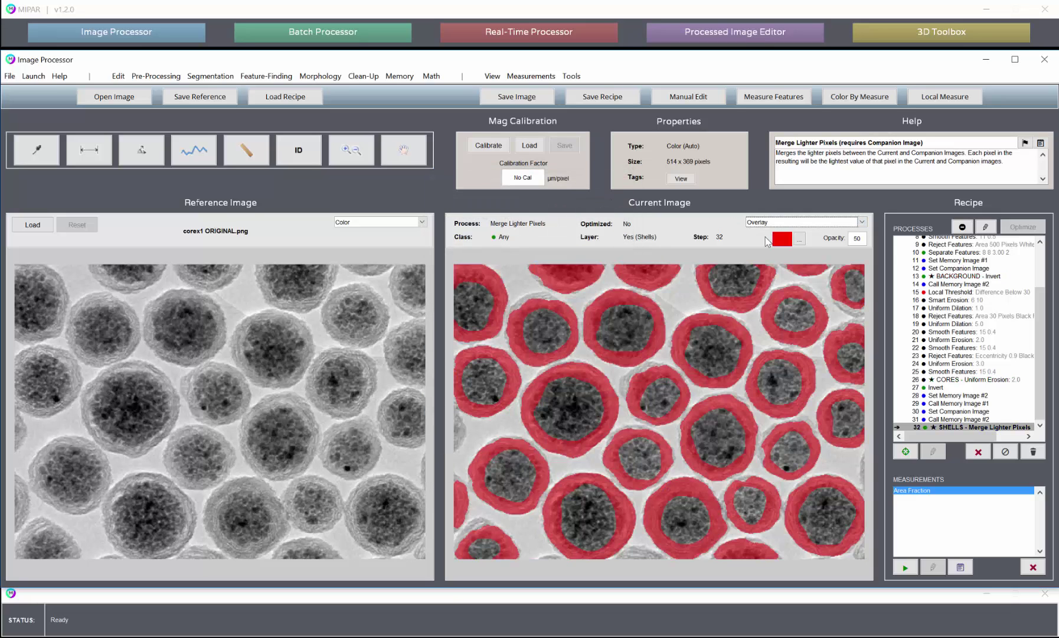
pyautogui.click(952, 419)
pyautogui.click(952, 425)
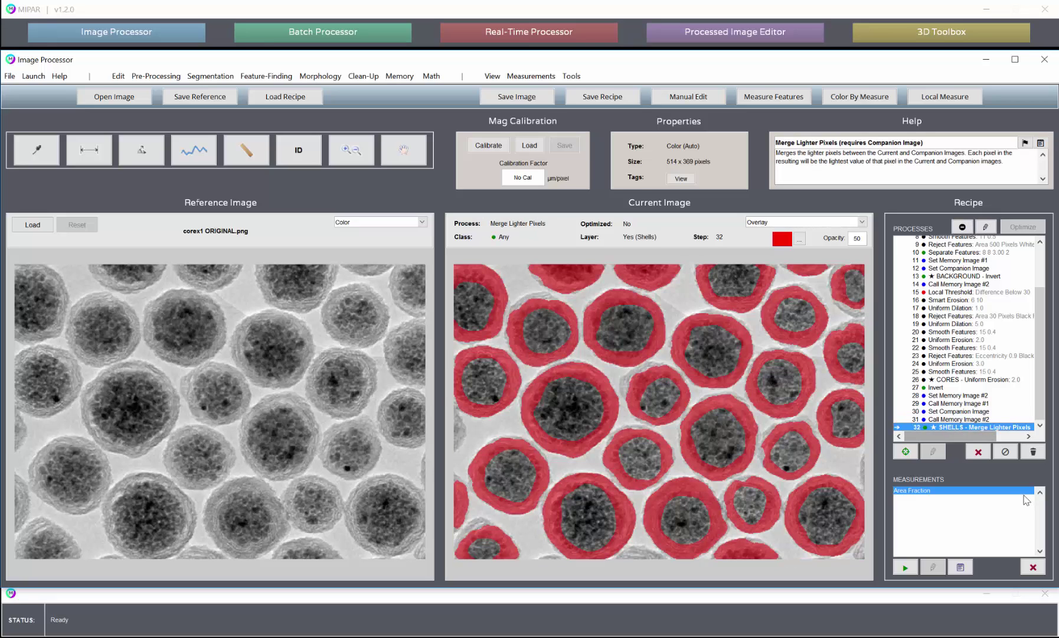
pyautogui.click(531, 76)
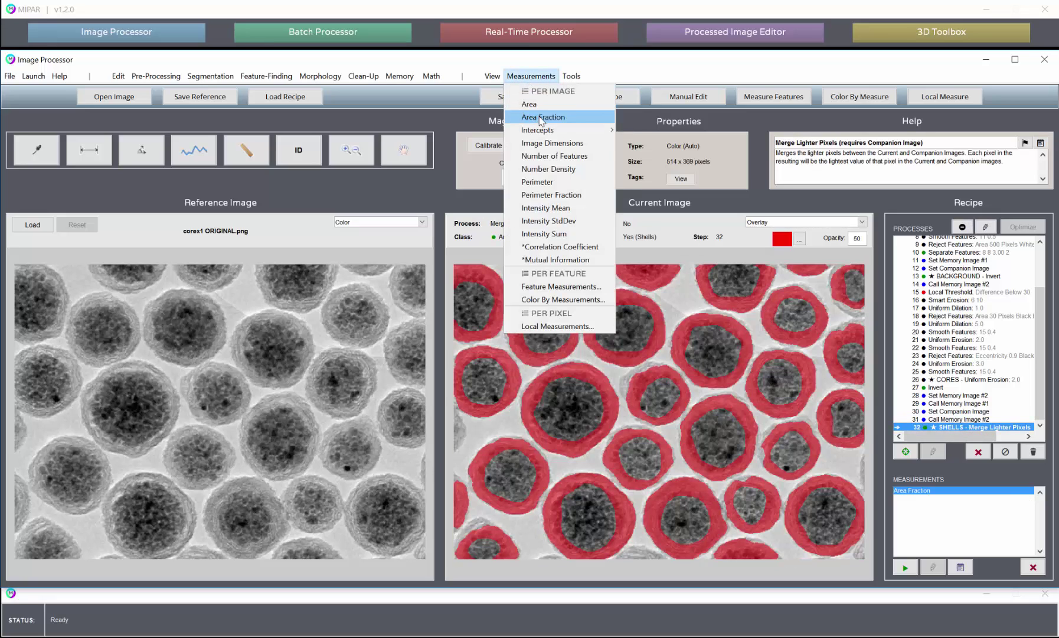
pyautogui.click(541, 118)
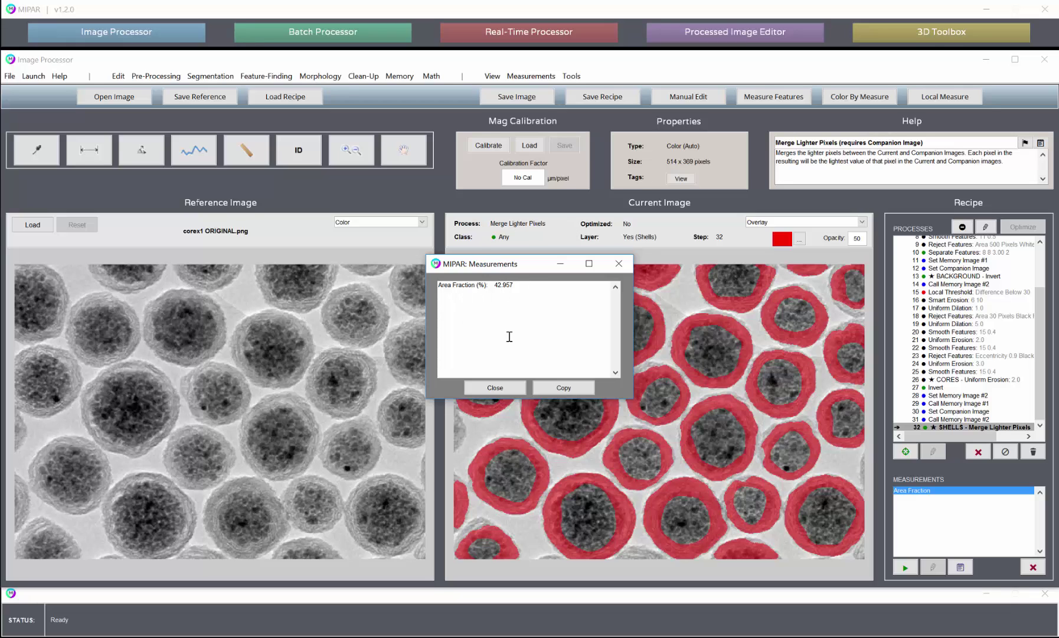
pyautogui.click(494, 388)
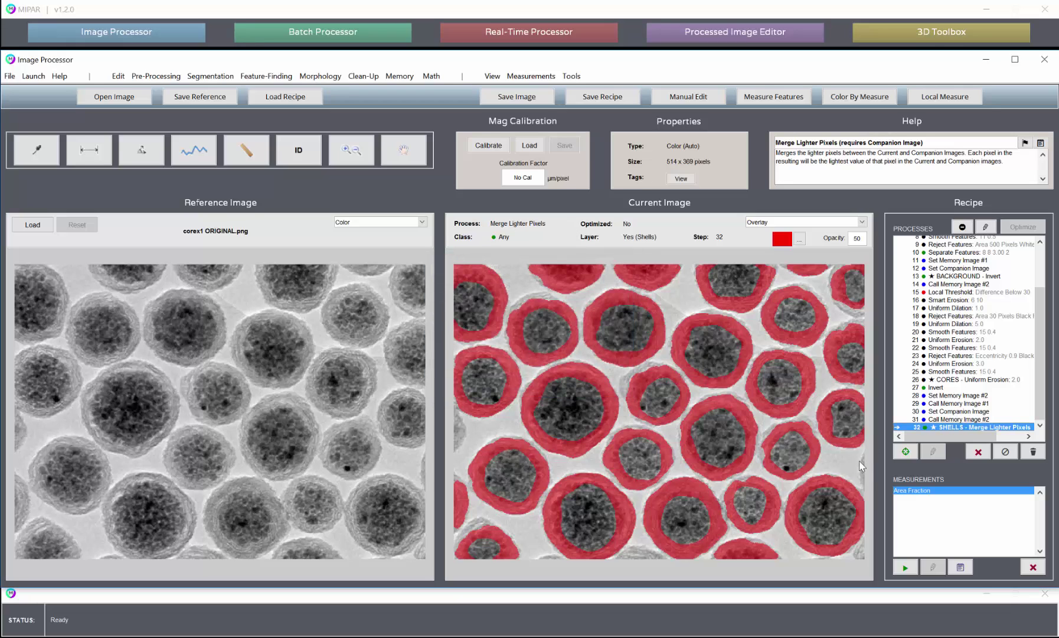
pyautogui.doubleClick(955, 506)
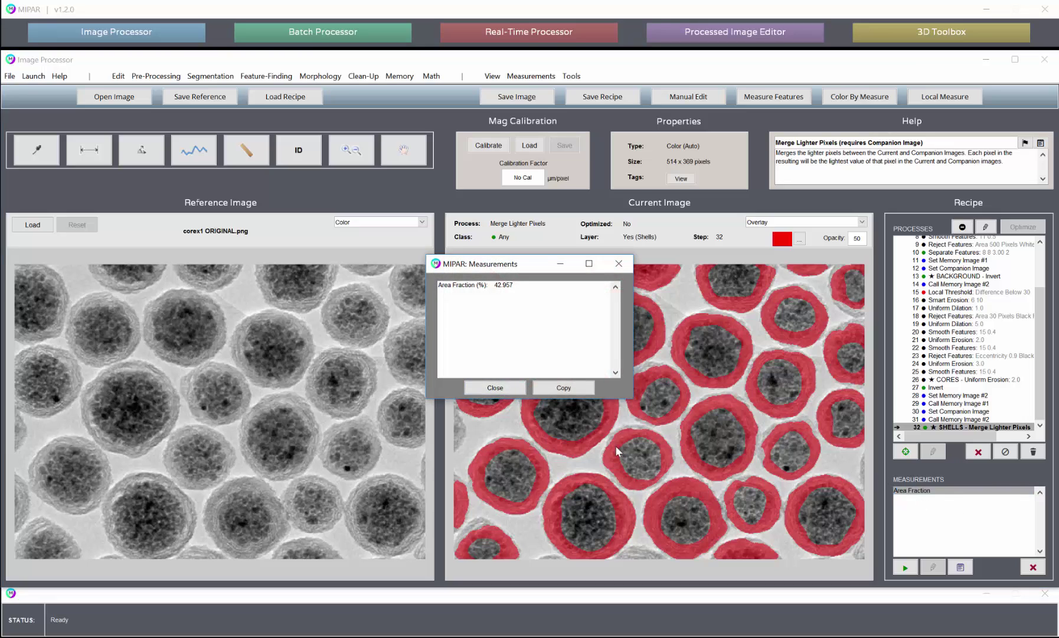
pyautogui.click(495, 388)
# Switch the image back to the combined Layers view and rerun the per-layer area fraction.
pyautogui.click(773, 223)
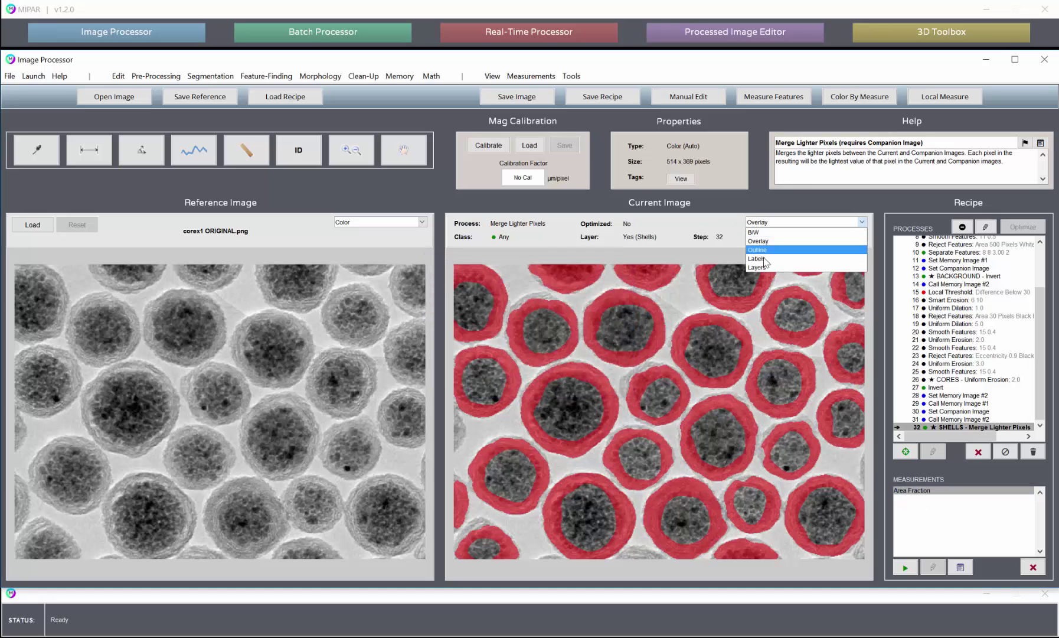
pyautogui.click(757, 267)
pyautogui.doubleClick(915, 491)
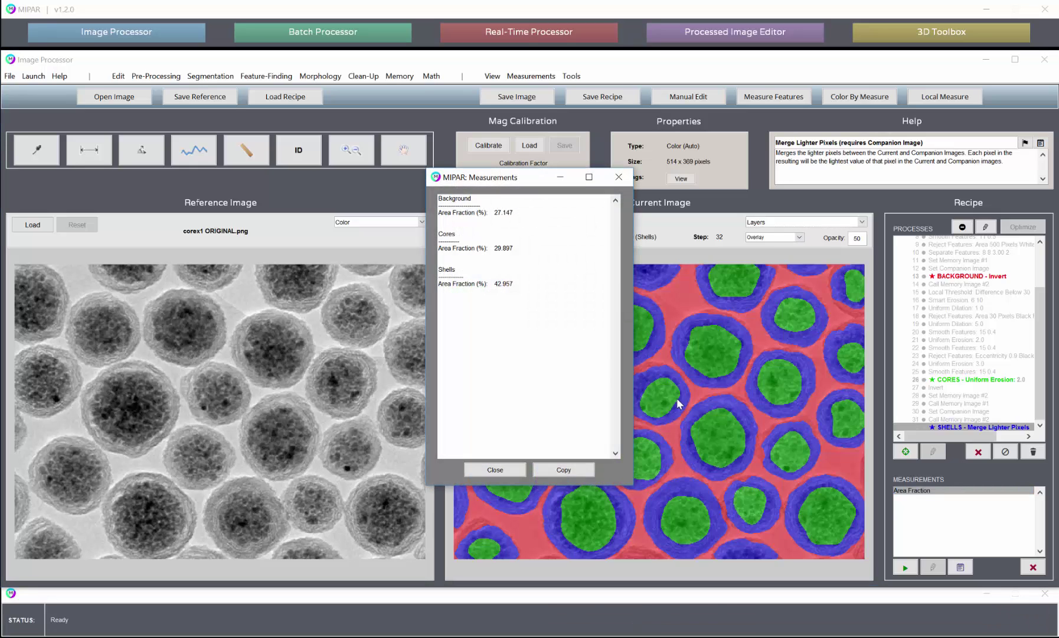
pyautogui.click(495, 471)
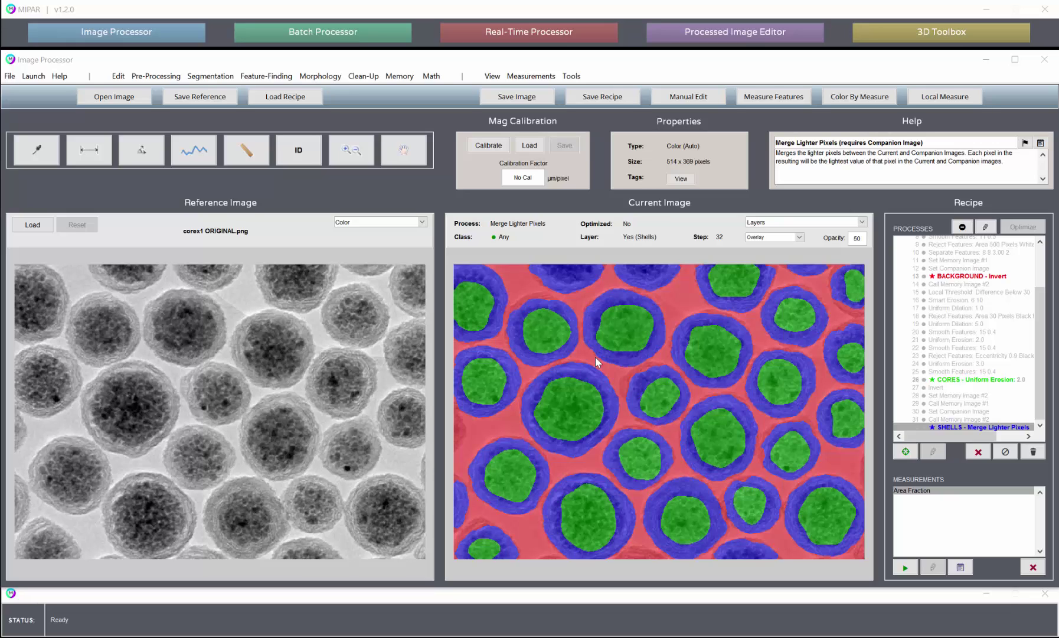
# Open Manage Layers from the BACKGROUND step's context menu, listing BACKGROUND, CORES and SHELLS.
pyautogui.rightClick(971, 280)
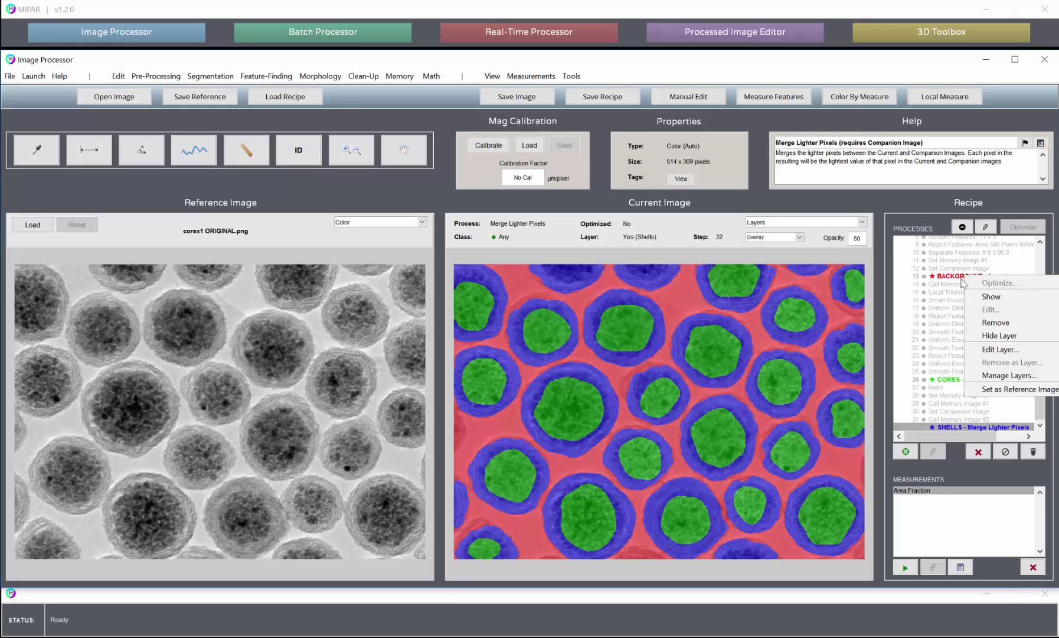
pyautogui.click(763, 181)
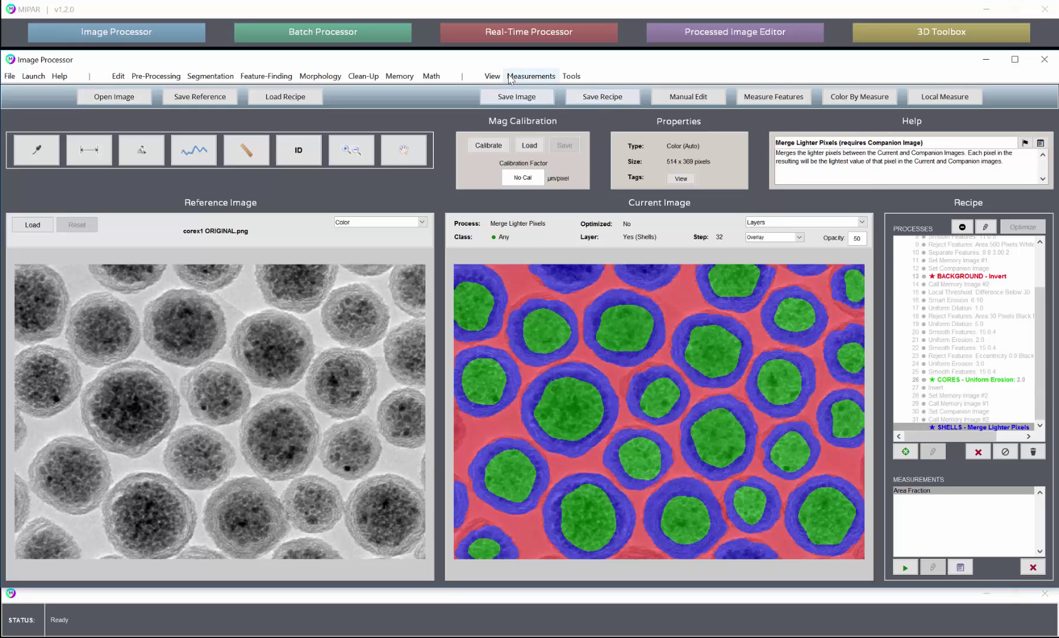
pyautogui.click(493, 75)
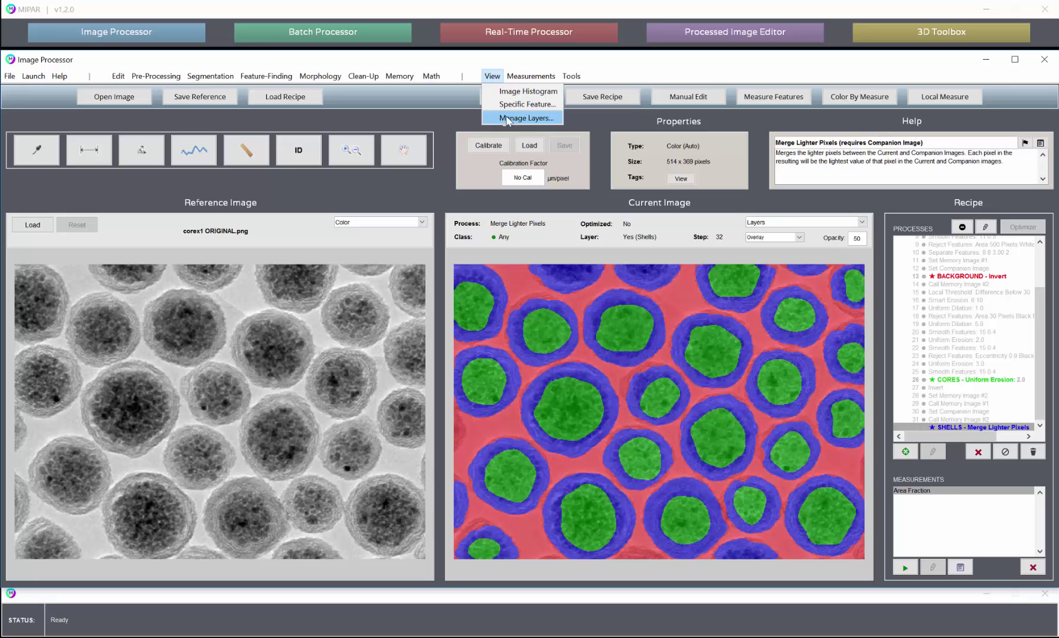
pyautogui.click(756, 165)
pyautogui.rightClick(953, 275)
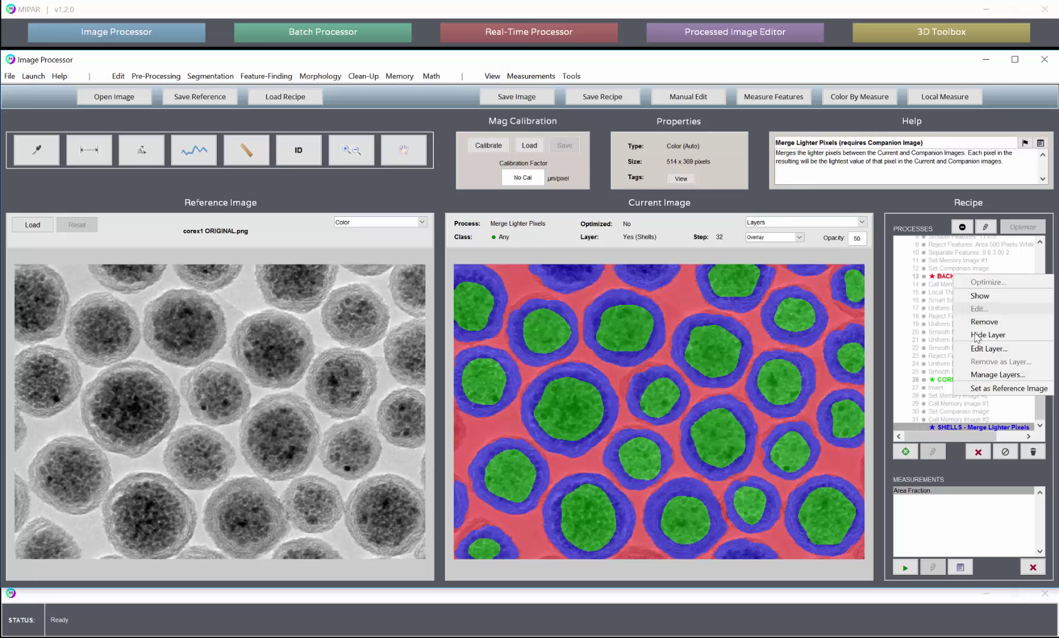
pyautogui.click(994, 375)
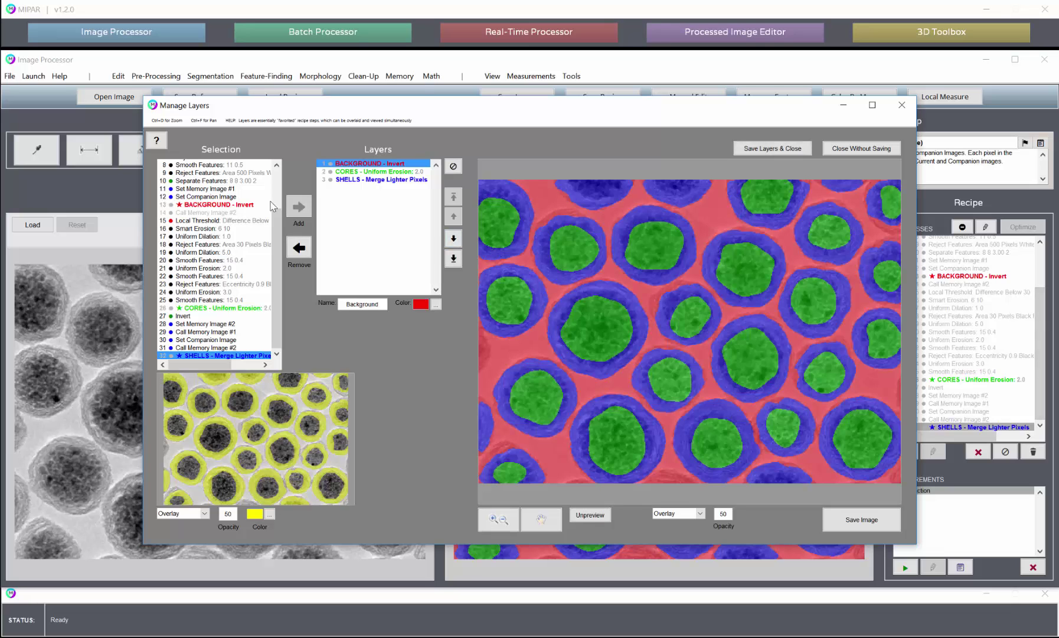
pyautogui.moveTo(274, 222)
pyautogui.mouseDown()
pyautogui.moveTo(279, 181)
pyautogui.moveTo(275, 232)
pyautogui.mouseUp()
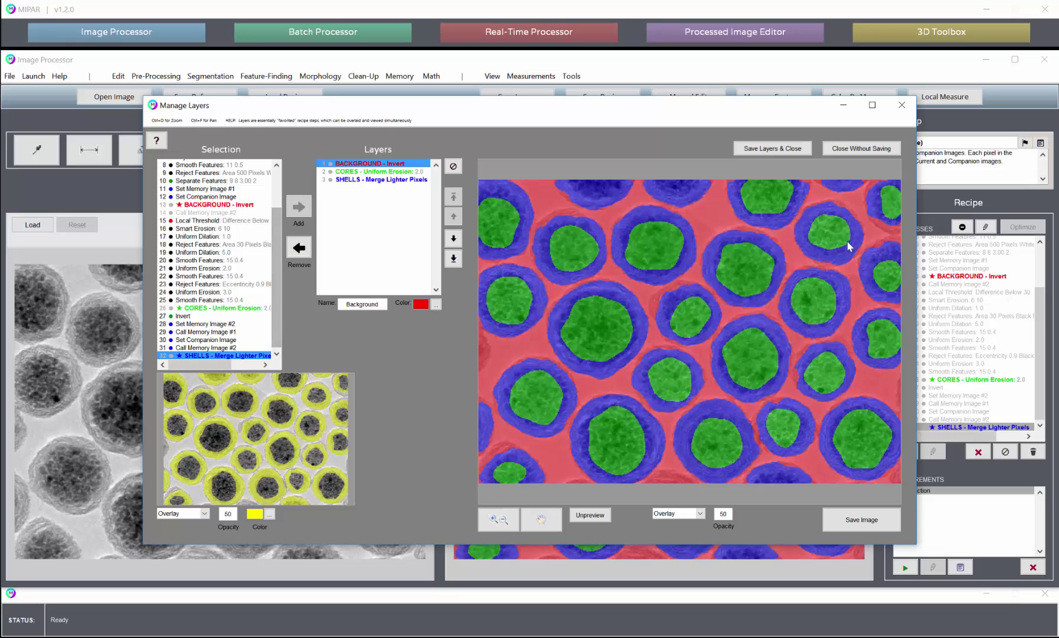
pyautogui.click(222, 222)
pyautogui.click(216, 237)
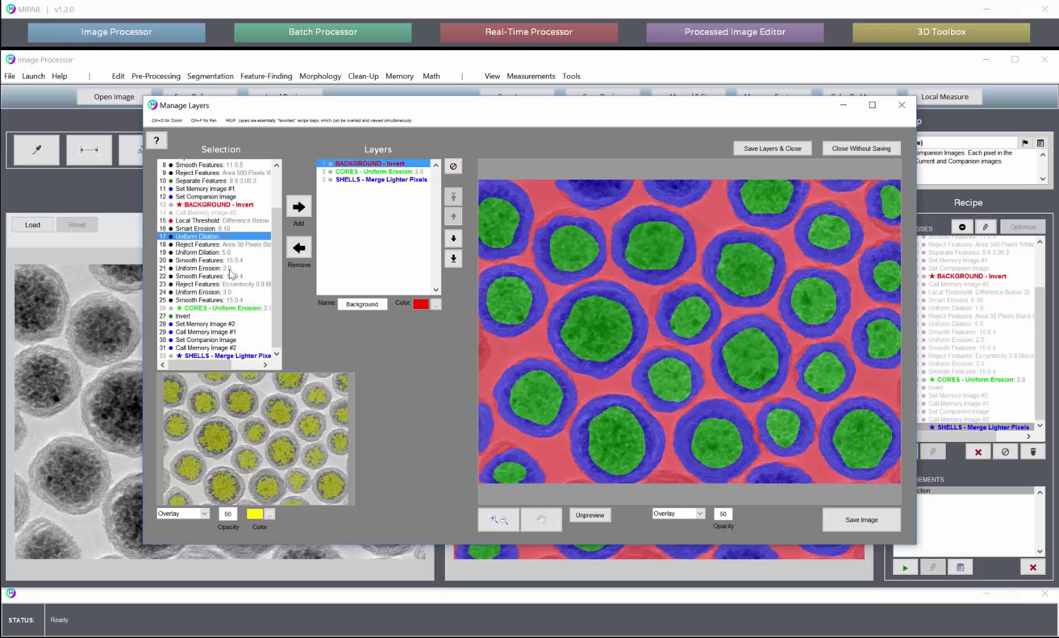
pyautogui.click(208, 252)
pyautogui.click(209, 284)
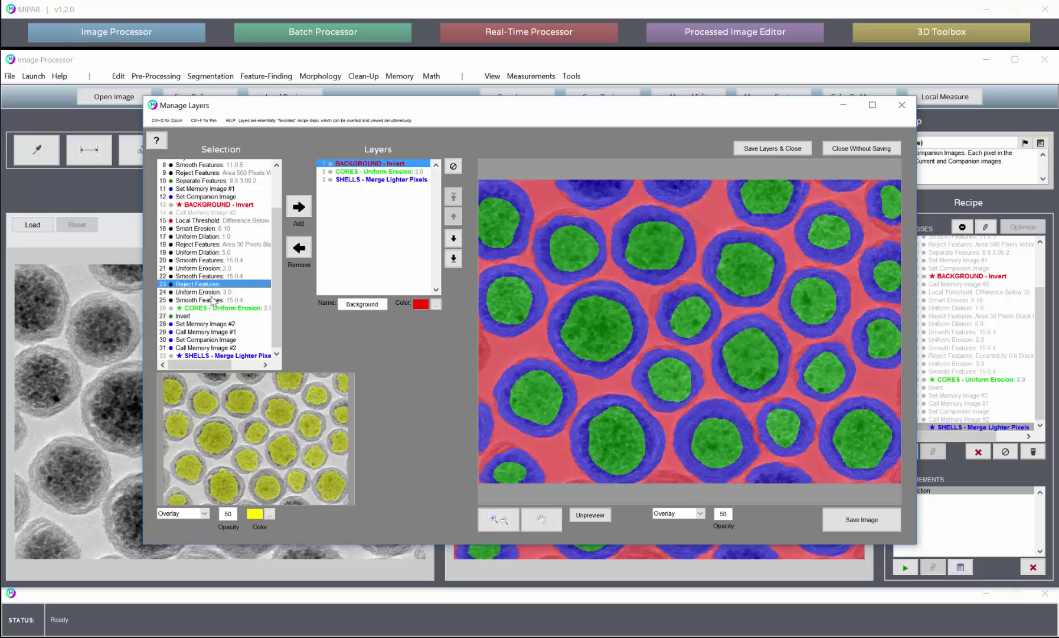
pyautogui.click(211, 293)
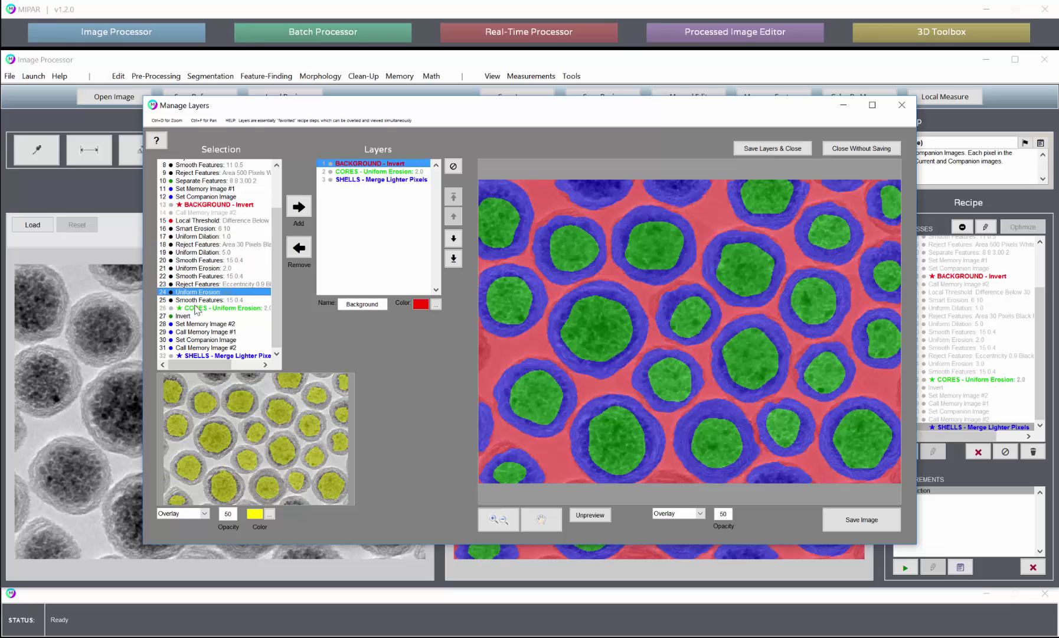
pyautogui.click(196, 308)
pyautogui.click(206, 332)
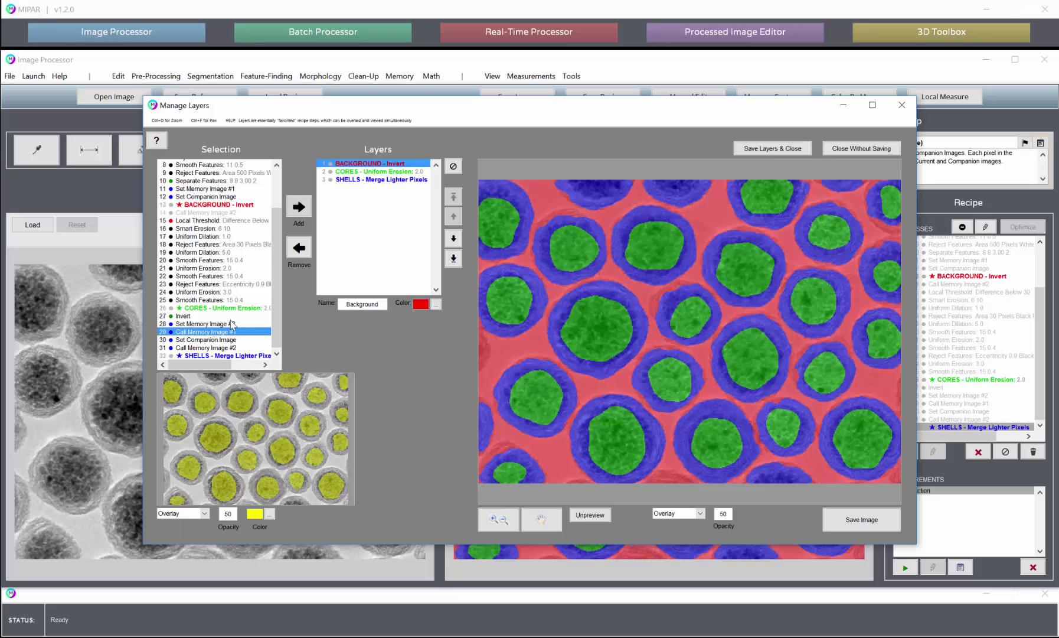
pyautogui.click(222, 236)
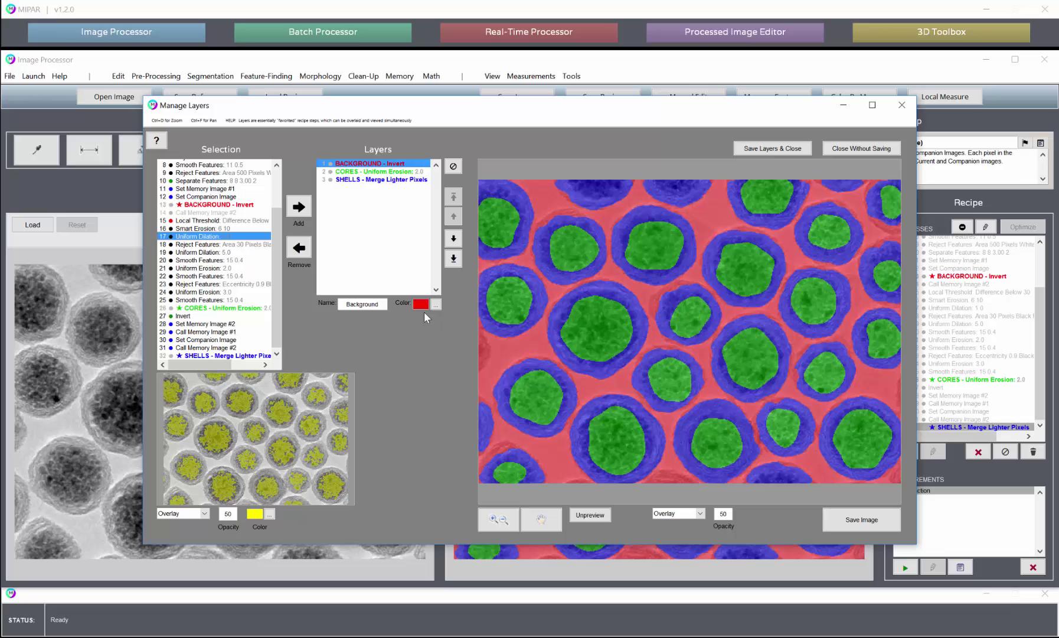
pyautogui.click(460, 166)
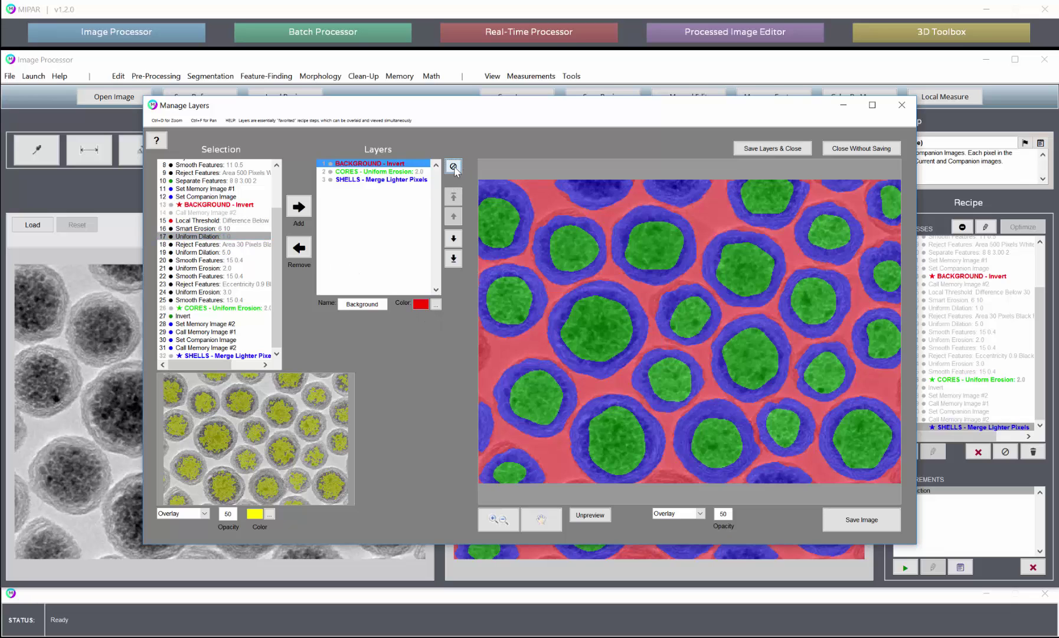
pyautogui.click(460, 166)
pyautogui.click(369, 180)
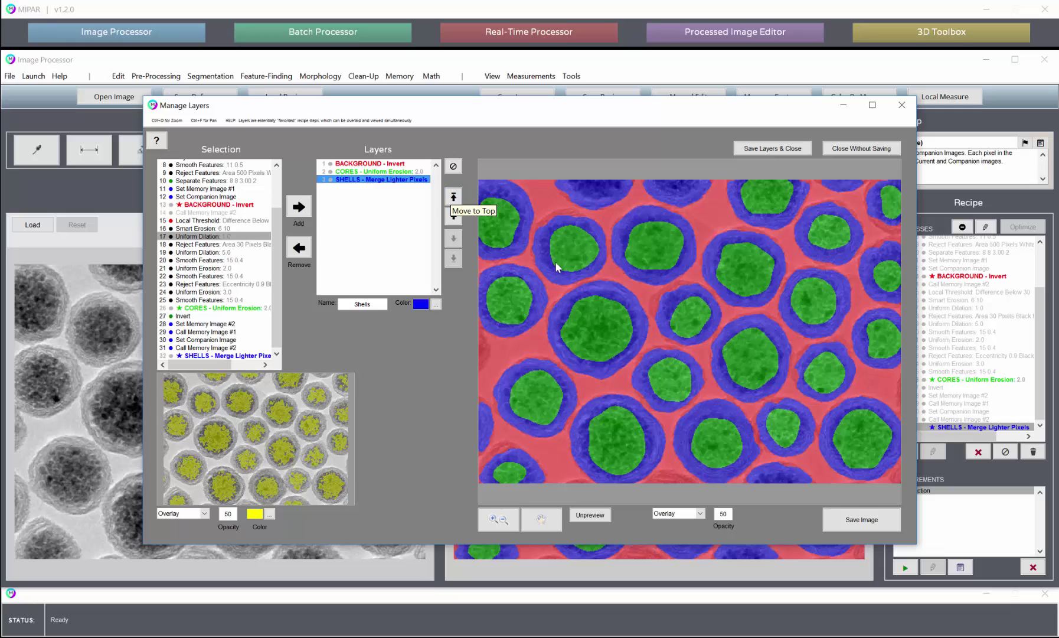
# Move SHELLS to the top, then down twice to restore the original order, and save the layers.
pyautogui.click(453, 197)
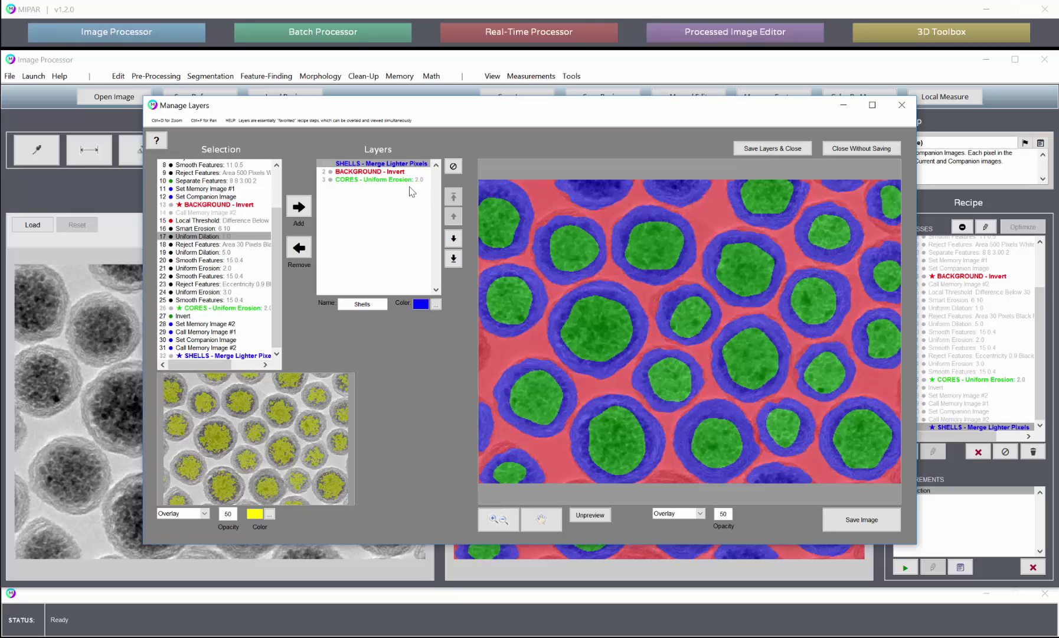
pyautogui.click(453, 238)
pyautogui.click(453, 238)
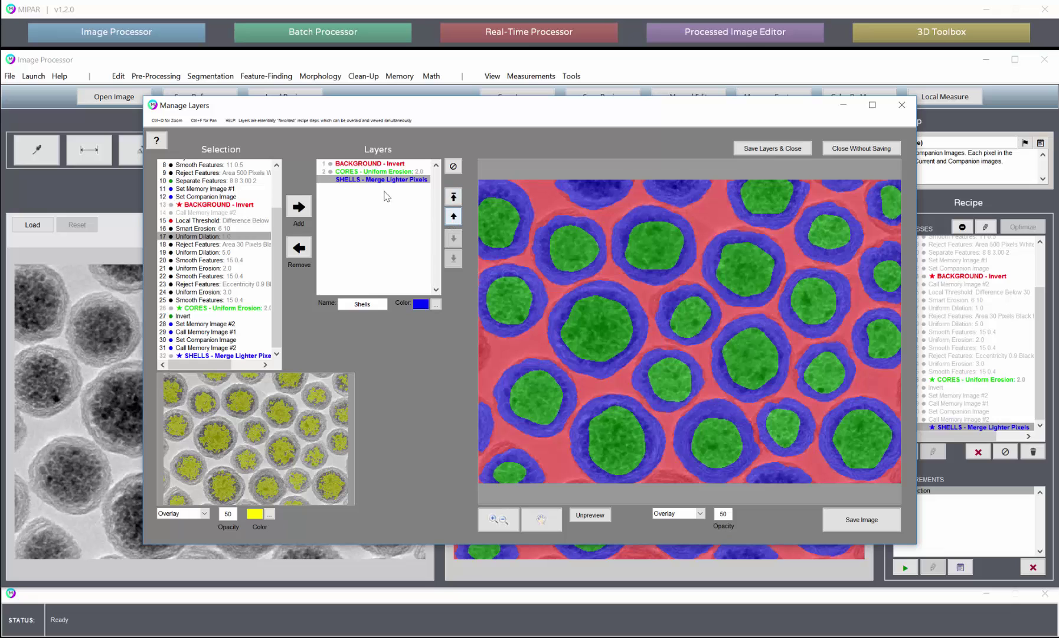
pyautogui.click(772, 148)
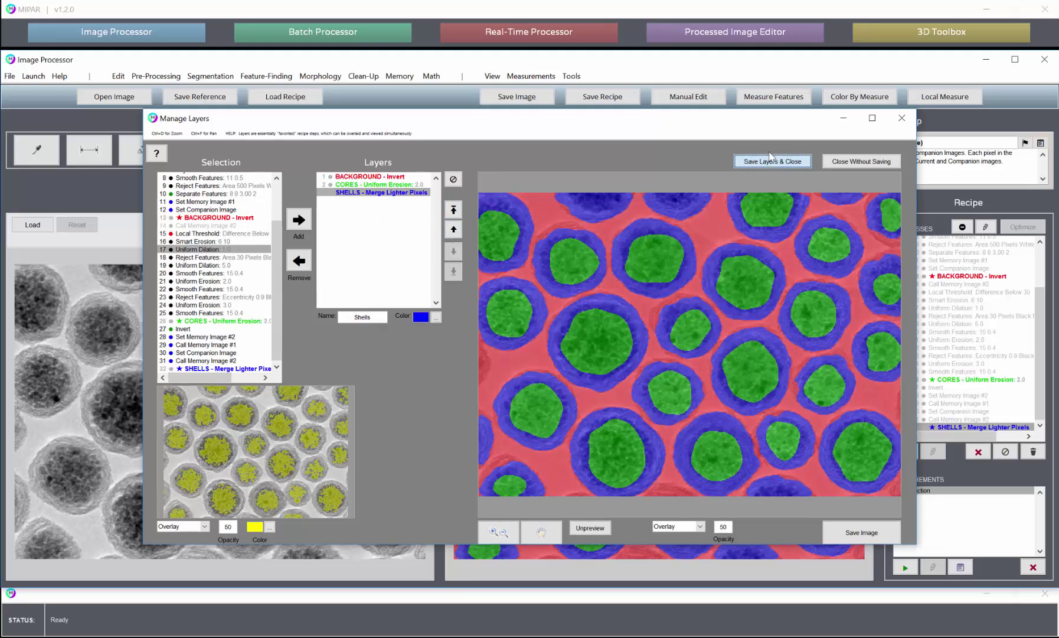
# Acknowledge the Layers Saved Successfully message with OK.
pyautogui.click(530, 272)
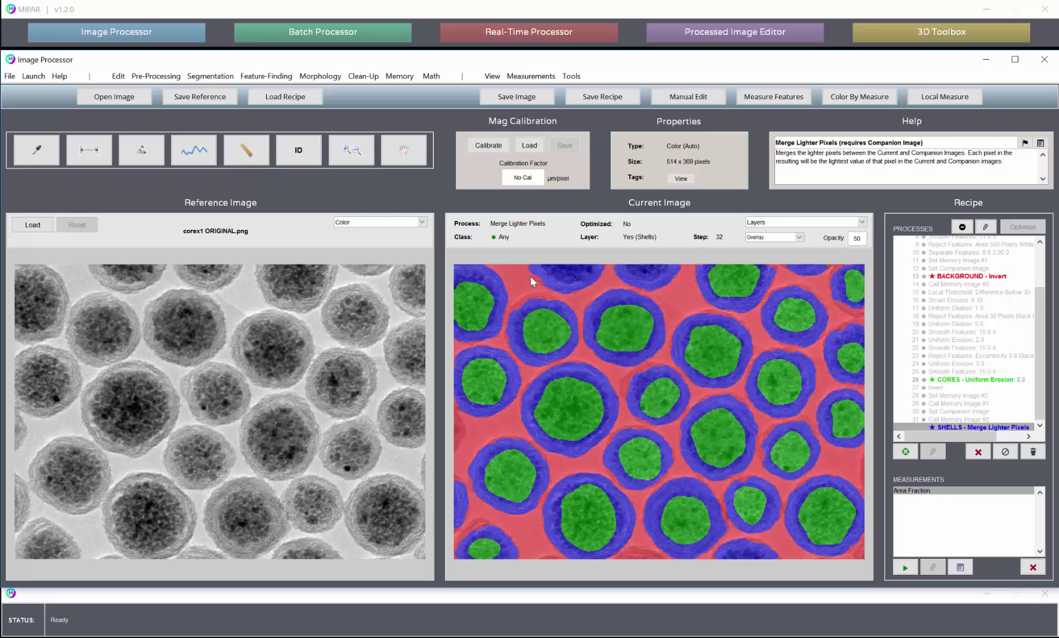